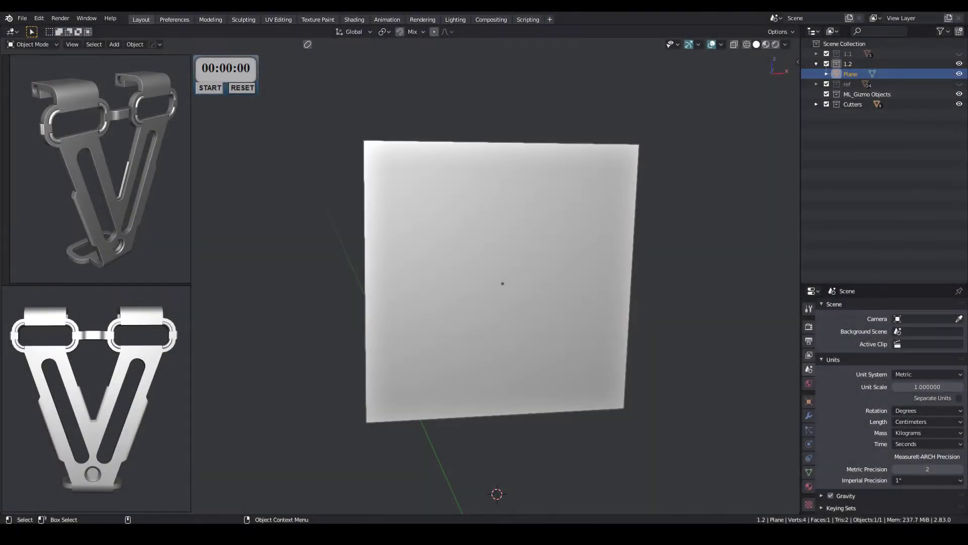
# Stretch the square plane along X into a wide rectangle, seen from the front.
pyautogui.press('KP_1')
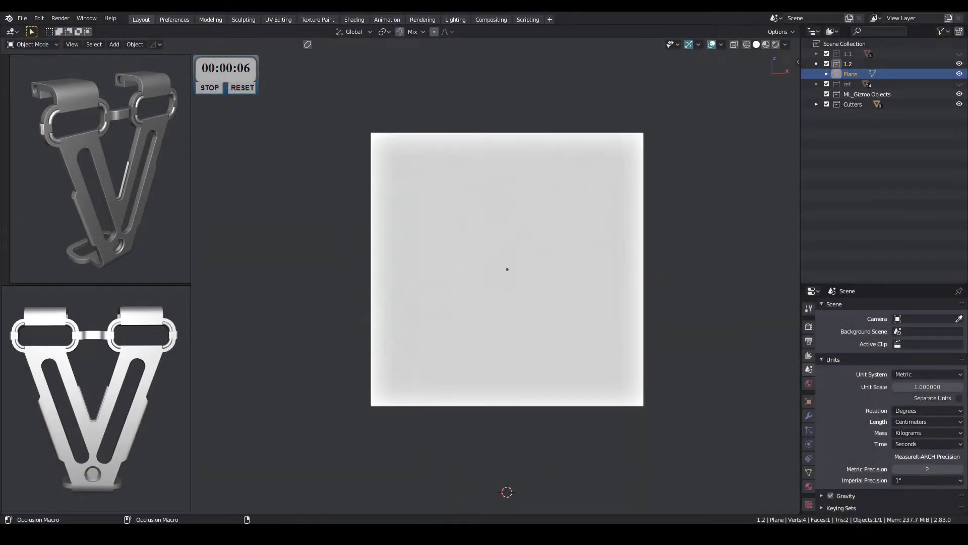
pyautogui.press('Return')
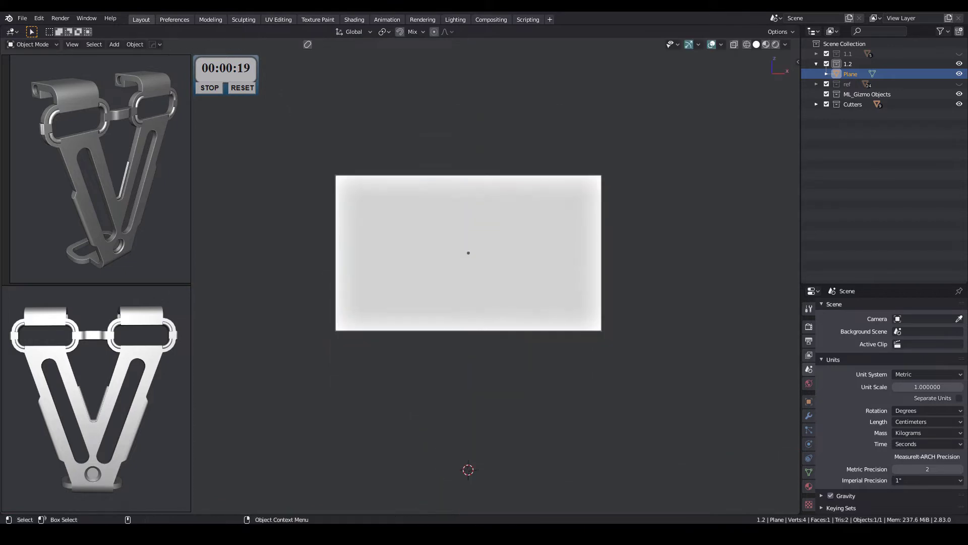
pyautogui.press('Tab')
# Round the rectangle's corners with a 10-segment vertex bevel and add a modifier.
pyautogui.hotkey('ctrl', 'shift', 'b')
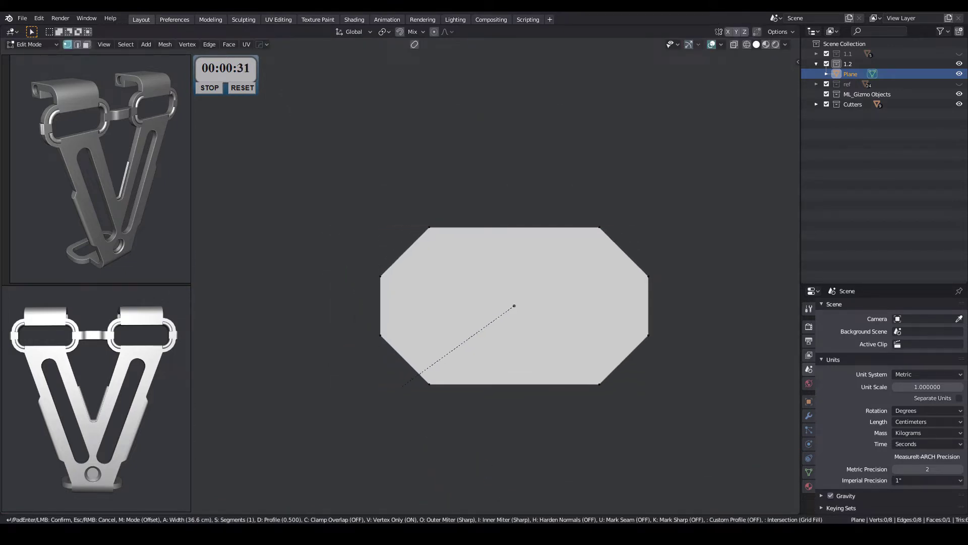
pyautogui.press('F9')
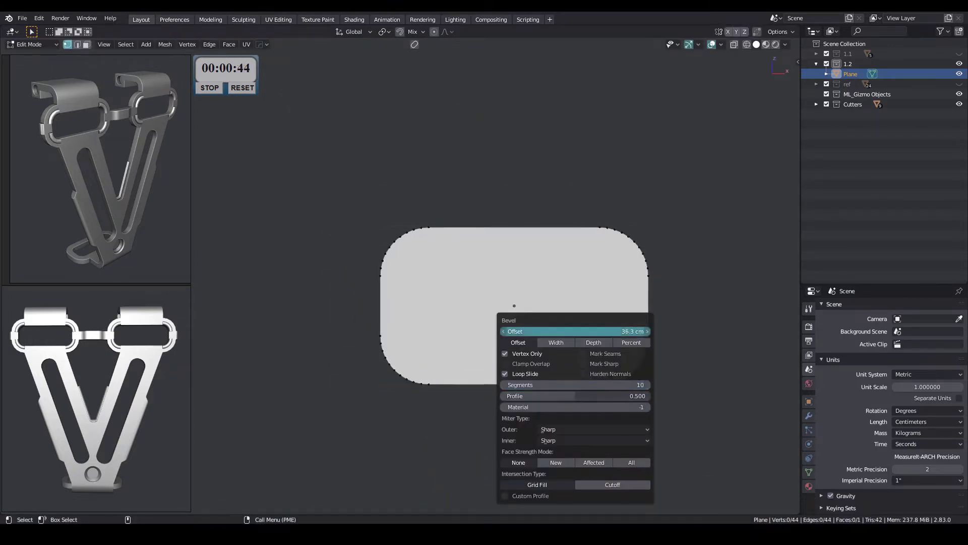
pyautogui.moveTo(514, 305)
pyautogui.keyDown('shift'); pyautogui.mouseDown(button='middle')
pyautogui.moveTo(528, 315)
pyautogui.moveTo(509, 323)
pyautogui.mouseUp(button='middle'); pyautogui.keyUp('shift')
pyautogui.press('Return')
pyautogui.press('Tab')
pyautogui.hotkey('ctrl', '2')
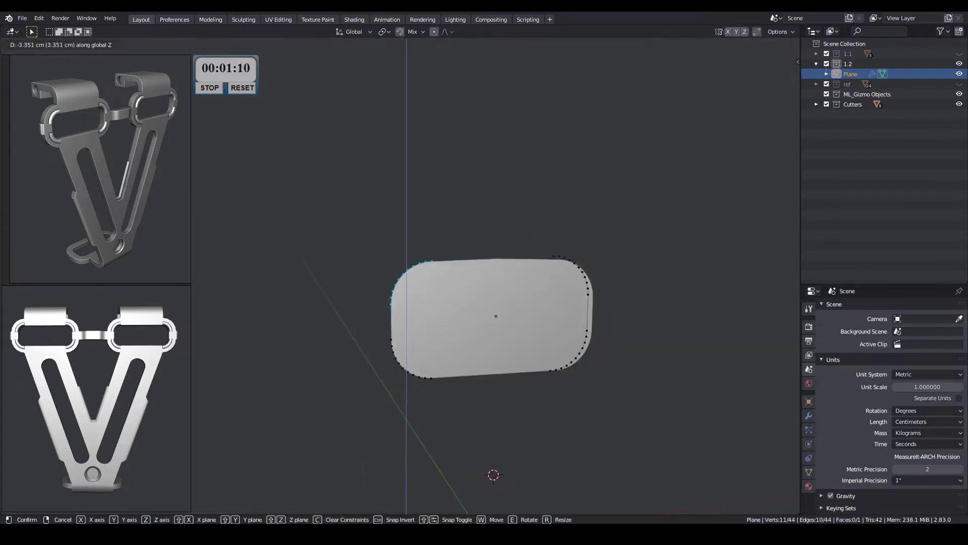
pyautogui.press('Tab')
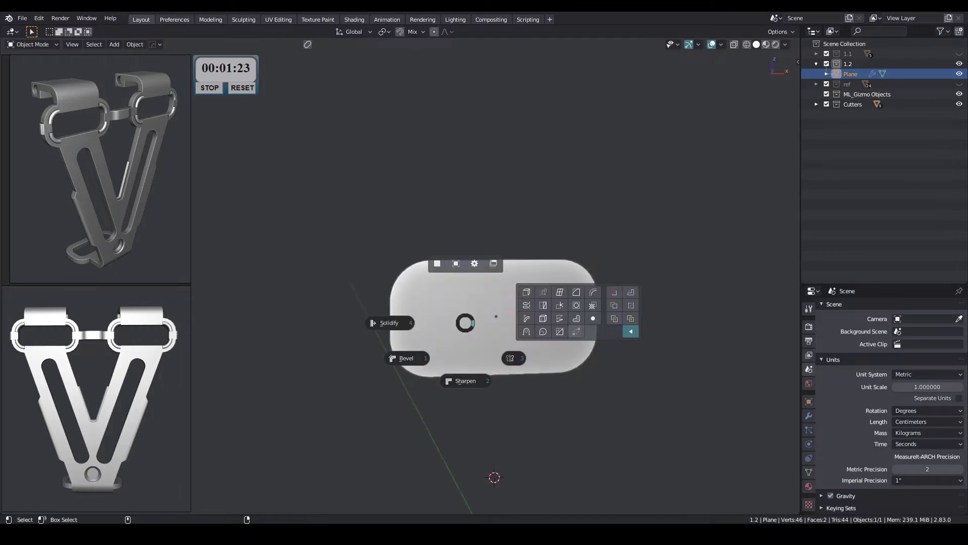
# Apply the modifier, then extrude a short top tab and a long slanted leg below the pad.
pyautogui.click(460, 320)
pyautogui.press('Tab')
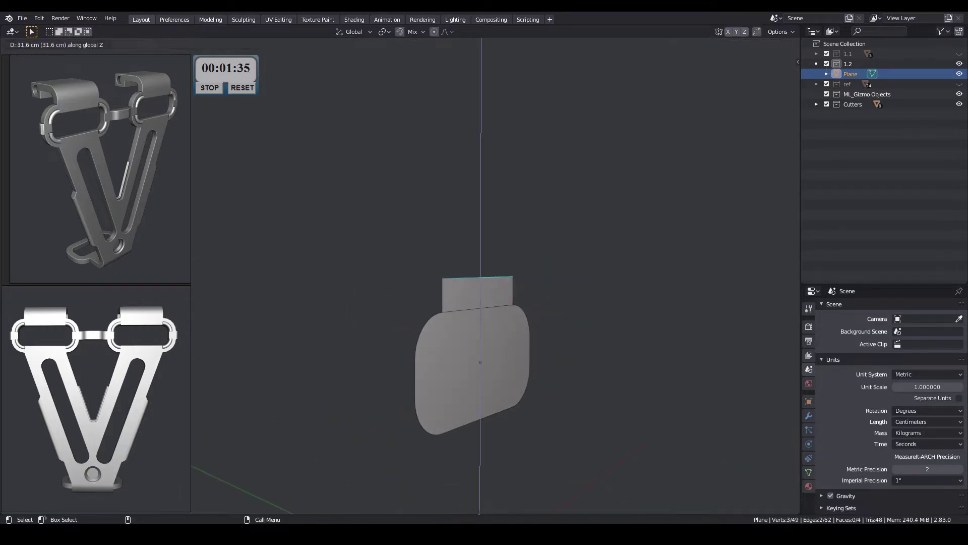
pyautogui.moveTo(494, 323)
pyautogui.mouseDown(button='middle')
pyautogui.moveTo(502, 293)
pyautogui.moveTo(491, 327)
pyautogui.mouseUp(button='middle')
pyautogui.moveTo(446, 262); pyautogui.dragTo(474, 252, button='middle')
pyautogui.scroll(-1, 442, 240)
pyautogui.press('e')
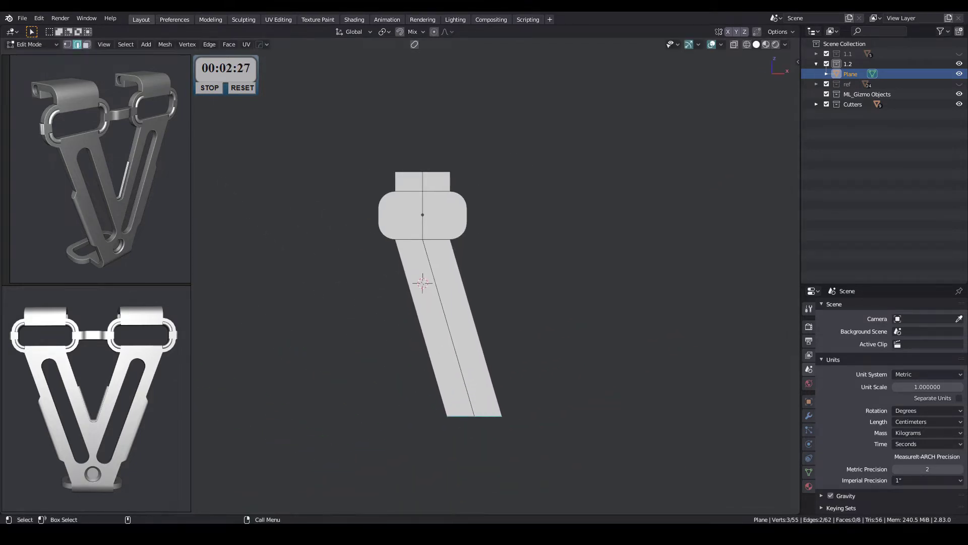
# Mirror the leg on X to form the V and slide the inner edges into place.
pyautogui.press('Return')
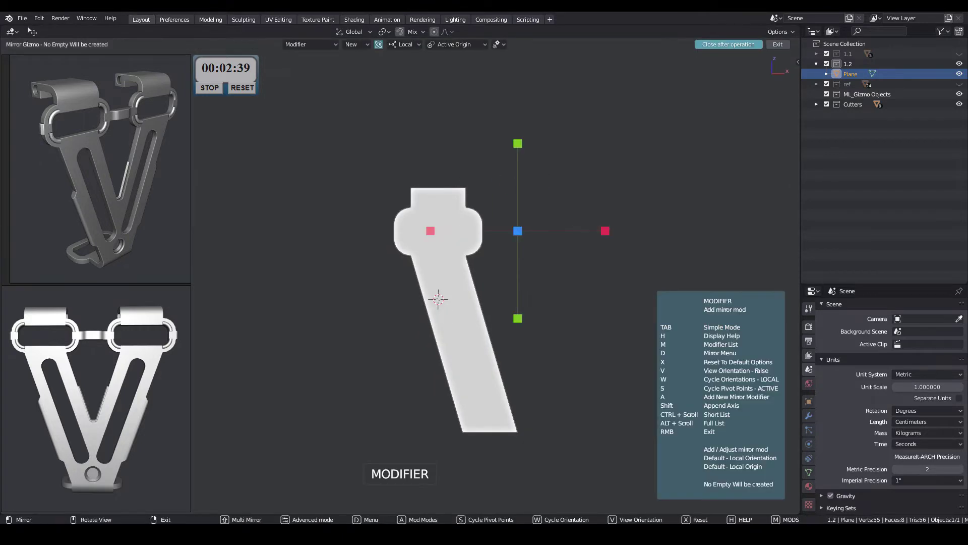
pyautogui.press('x')
pyautogui.click(480, 363)
pyautogui.scroll(1, 480, 363)
pyautogui.scroll(1, 480, 363)
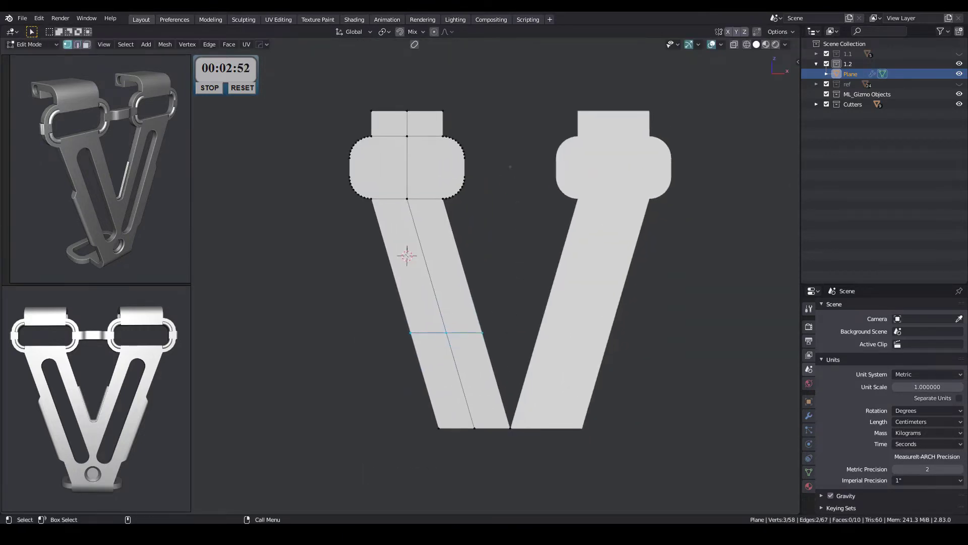
pyautogui.press('Return')
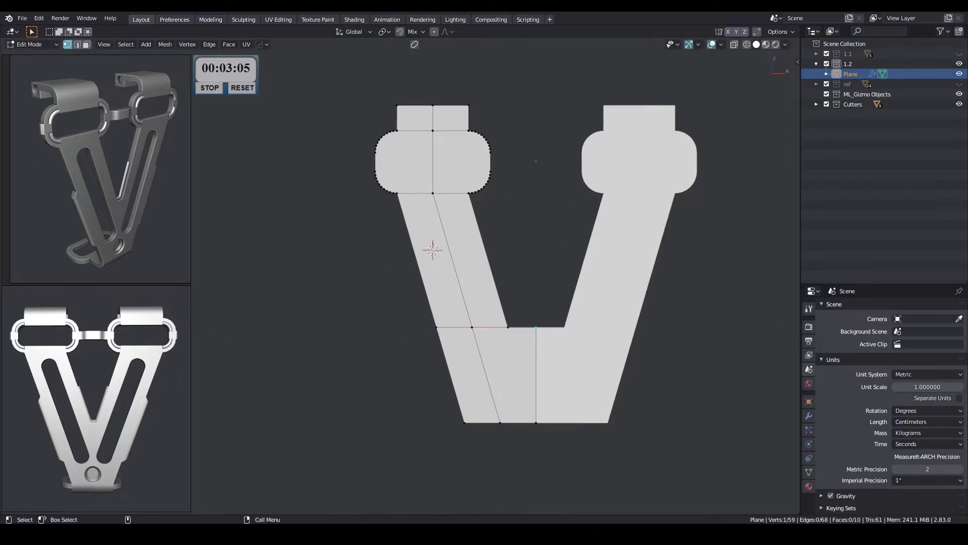
pyautogui.scroll(2, 482, 289)
# Snap the bottom edges together, shift the left half along X, and select the top tab edge.
pyautogui.hotkey('shift', 's')
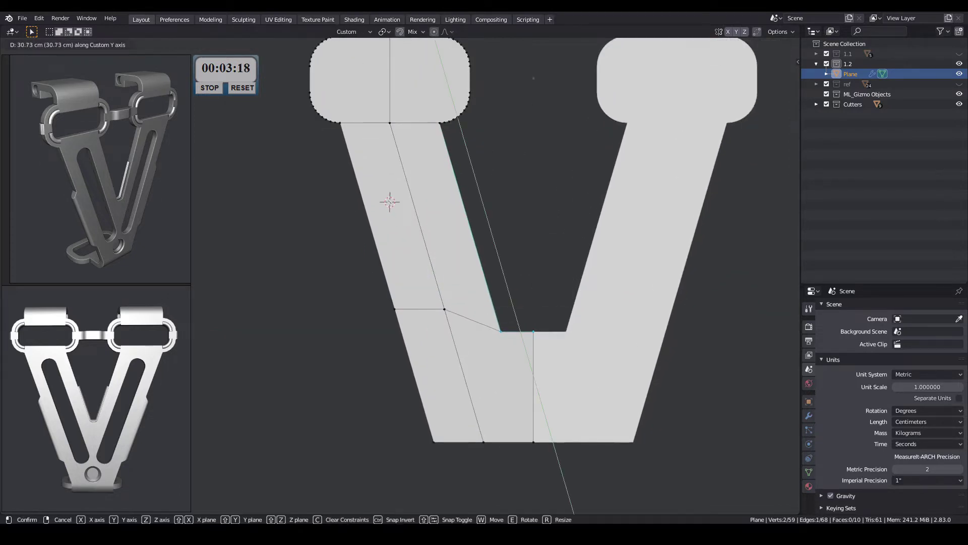
pyautogui.press('Return')
pyautogui.scroll(-2, 484, 253)
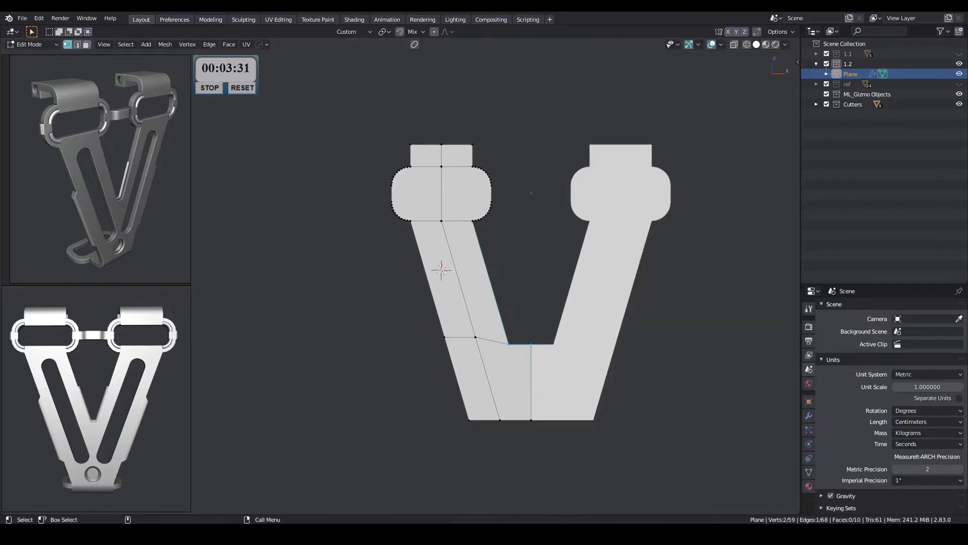
pyautogui.press('l')
pyautogui.press('g')
pyautogui.press('x')
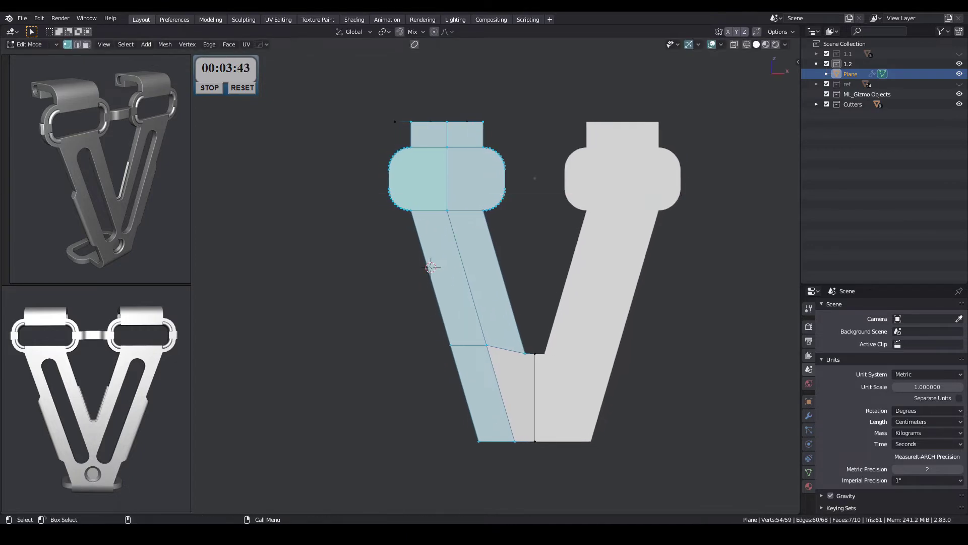
pyautogui.moveTo(484, 303); pyautogui.dragTo(484, 227, button='middle')
pyautogui.keyDown('alt'); pyautogui.click(422, 265); pyautogui.keyUp('alt')
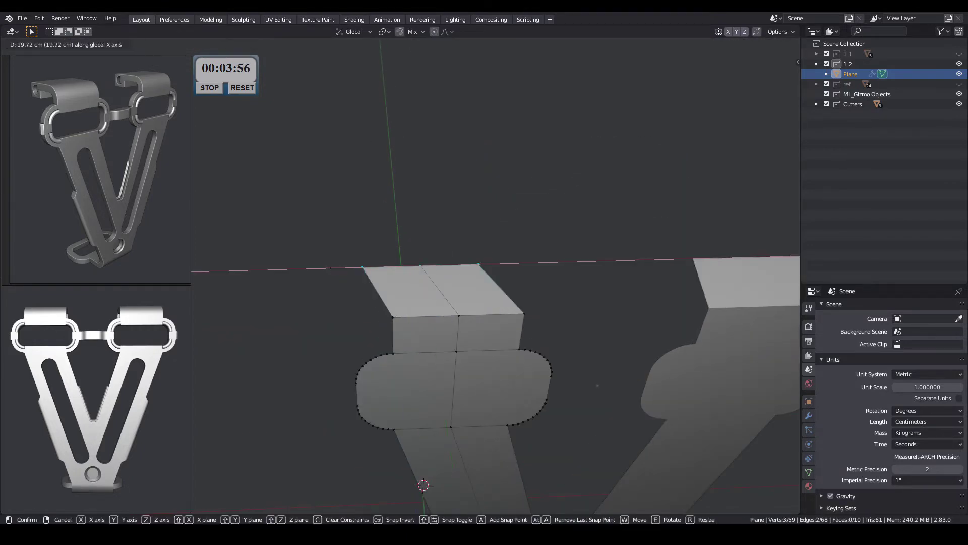
# Fold the top edge back into depth and add a Hard Ops bevel modifier to the fold.
pyautogui.press('Return')
pyautogui.moveTo(484, 303); pyautogui.dragTo(484, 252, button='middle')
pyautogui.press('q')
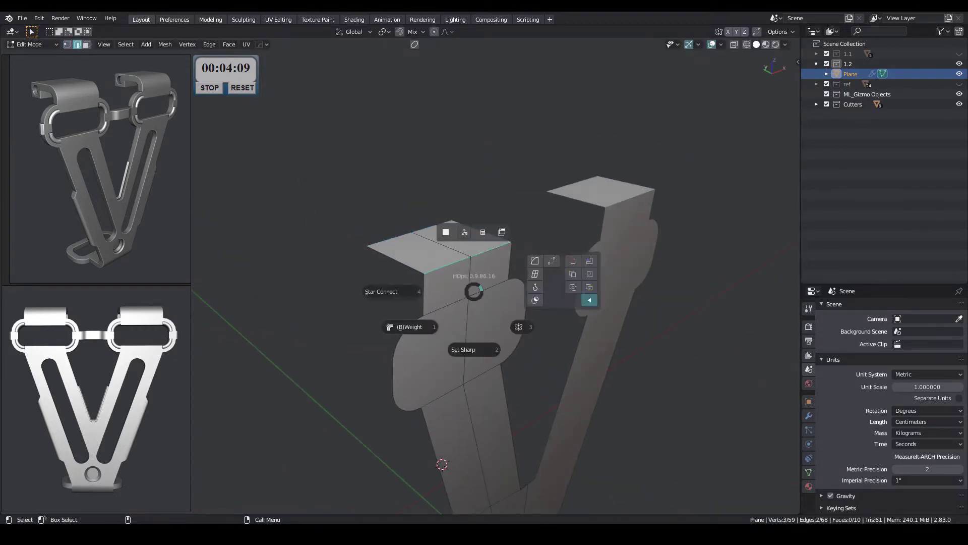
pyautogui.click(443, 231)
pyautogui.click(442, 463)
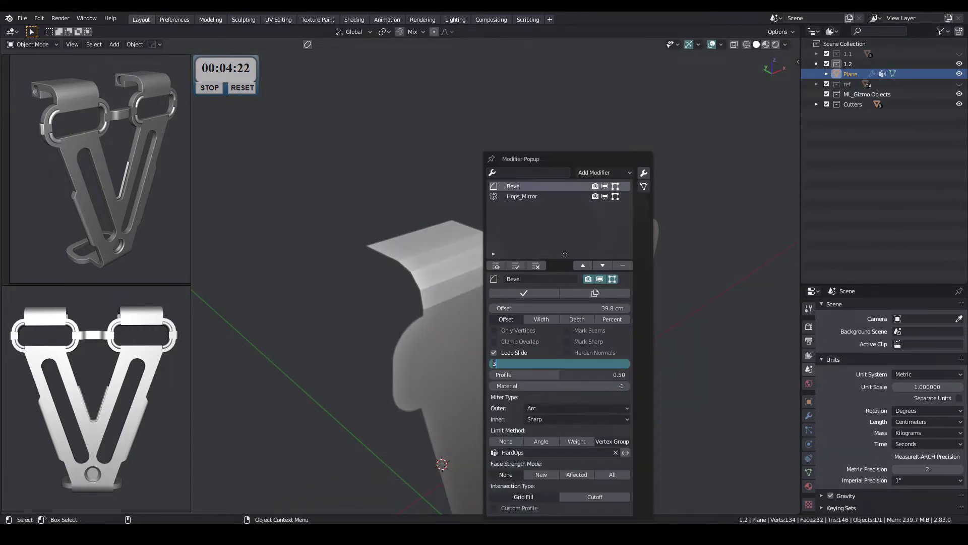
# Adjust the bevel width on the curved hooks and view the V from the front.
pyautogui.moveTo(442, 462); pyautogui.dragTo(451, 372, button='middle')
pyautogui.press('q')
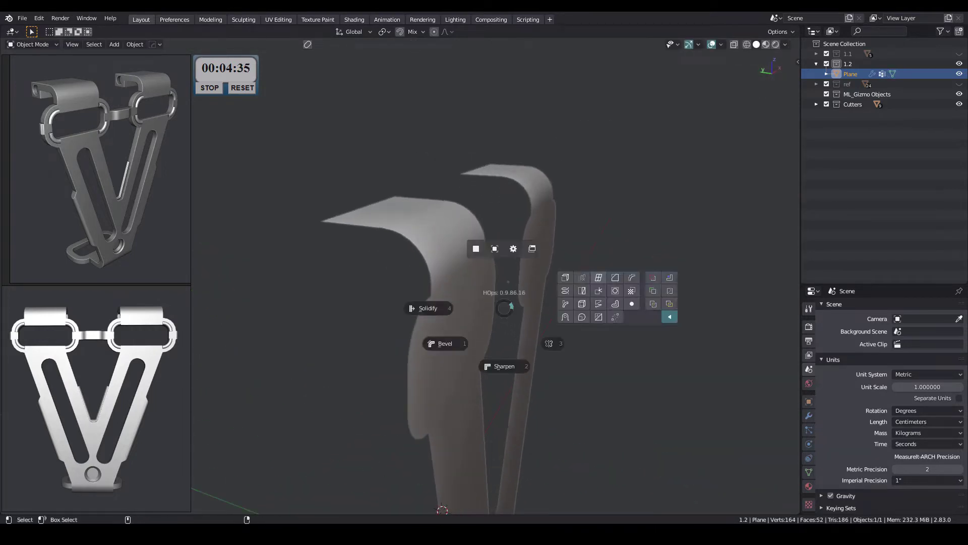
pyautogui.click(432, 307)
pyautogui.moveTo(432, 307); pyautogui.dragTo(421, 362, button='middle')
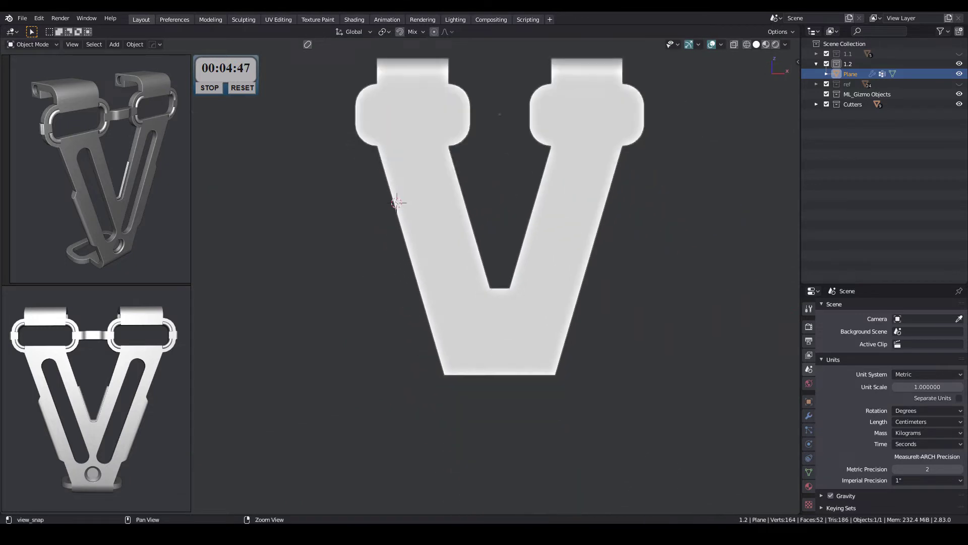
# Select the bottom vertices and move them along Y to narrow the V's point.
pyautogui.press('Tab')
pyautogui.moveTo(397, 180)
pyautogui.mouseDown(button='middle')
pyautogui.moveTo(373, 156)
pyautogui.moveTo(366, 113)
pyautogui.mouseUp(button='middle')
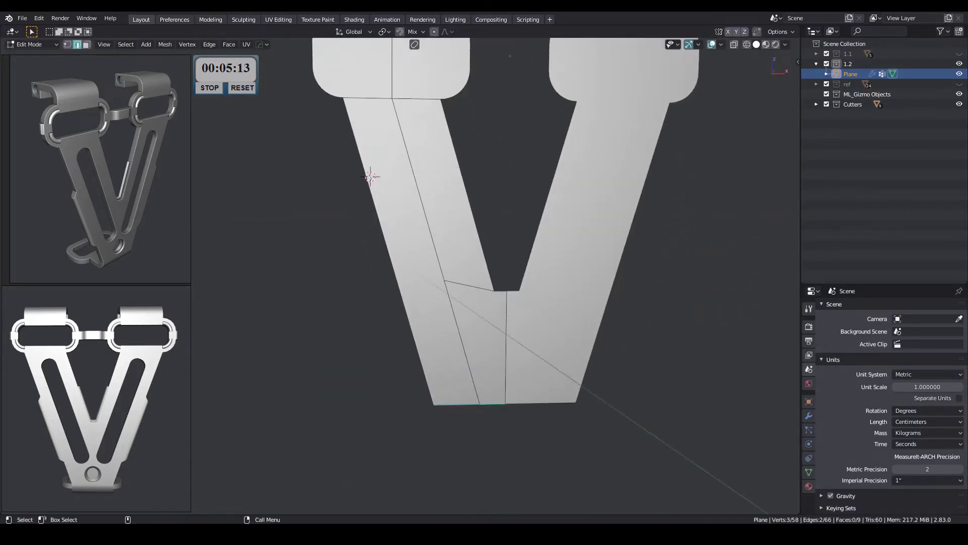
pyautogui.press('1')
pyautogui.keyDown('shift'); pyautogui.moveTo(402, 345); pyautogui.dragTo(465, 378); pyautogui.keyUp('shift')
pyautogui.press('g')
pyautogui.press('y')
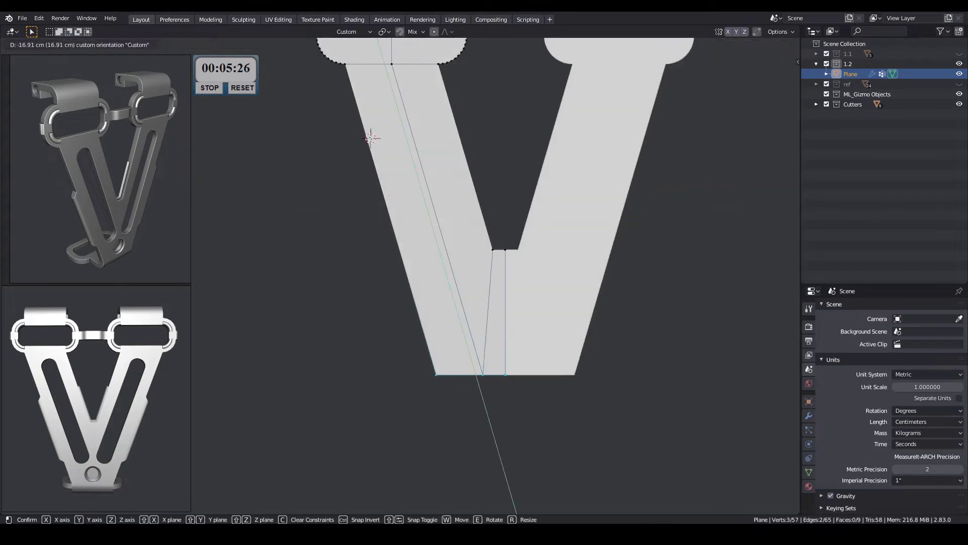
pyautogui.scroll(-3, 371, 138)
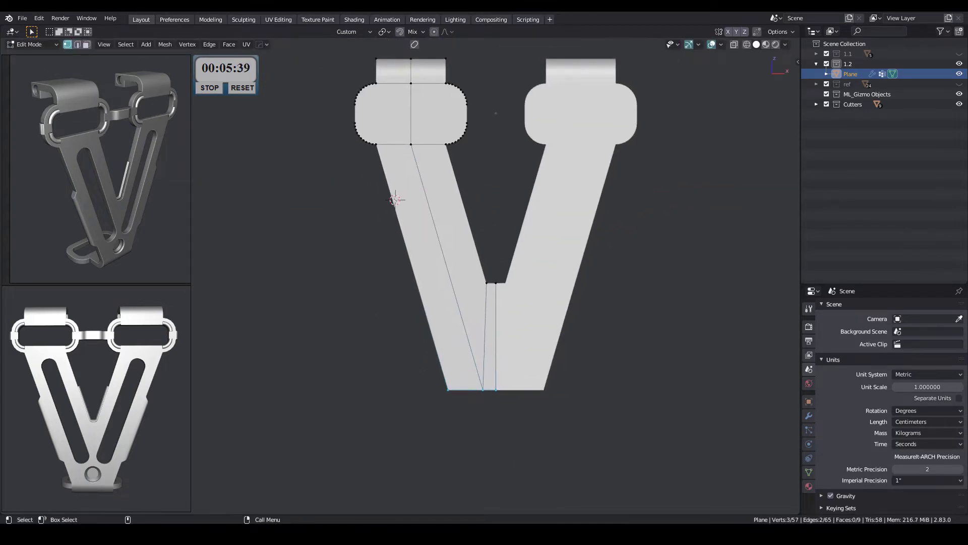
pyautogui.moveTo(372, 138)
pyautogui.mouseDown(button='middle')
pyautogui.moveTo(405, 264)
pyautogui.moveTo(385, 184)
pyautogui.moveTo(474, 171)
pyautogui.moveTo(524, 252)
pyautogui.moveTo(494, 282)
pyautogui.moveTo(479, 278)
pyautogui.moveTo(504, 302)
pyautogui.moveTo(504, 272)
pyautogui.mouseUp(button='middle')
# Fold out the flat base foot and tune its bevel to 8 segments.
pyautogui.press('Tab')
pyautogui.scroll(2, 398, 237)
pyautogui.press('Tab')
pyautogui.scroll(-2, 499, 242)
pyautogui.scroll(4, 494, 282)
pyautogui.scroll(2, 495, 282)
# Undo the extra flap cuts, add a new edge loop, and adjust the base fold bevel.
pyautogui.hotkey('ctrl', 'z')
pyautogui.press('Tab')
pyautogui.press('Escape')
pyautogui.hotkey('ctrl', 'r')
pyautogui.hotkey('ctrl', 'z')
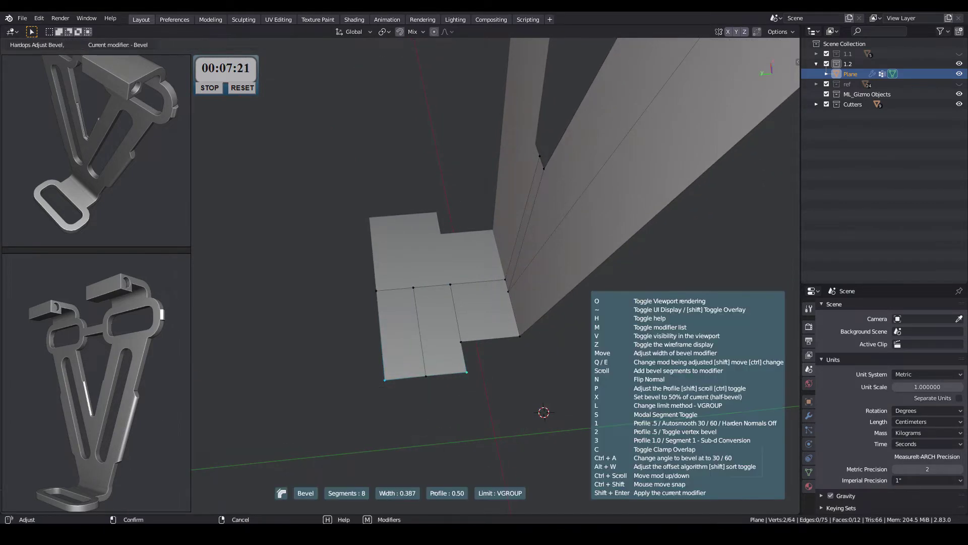
pyautogui.press('Return')
# Slide an edge along the foot and merge away the extra vertex.
pyautogui.press('2')
pyautogui.moveTo(562, 410)
pyautogui.mouseDown(button='middle')
pyautogui.moveTo(536, 434)
pyautogui.moveTo(489, 411)
pyautogui.moveTo(509, 398)
pyautogui.moveTo(502, 394)
pyautogui.mouseUp(button='middle')
pyautogui.hotkey('alt', 'a')
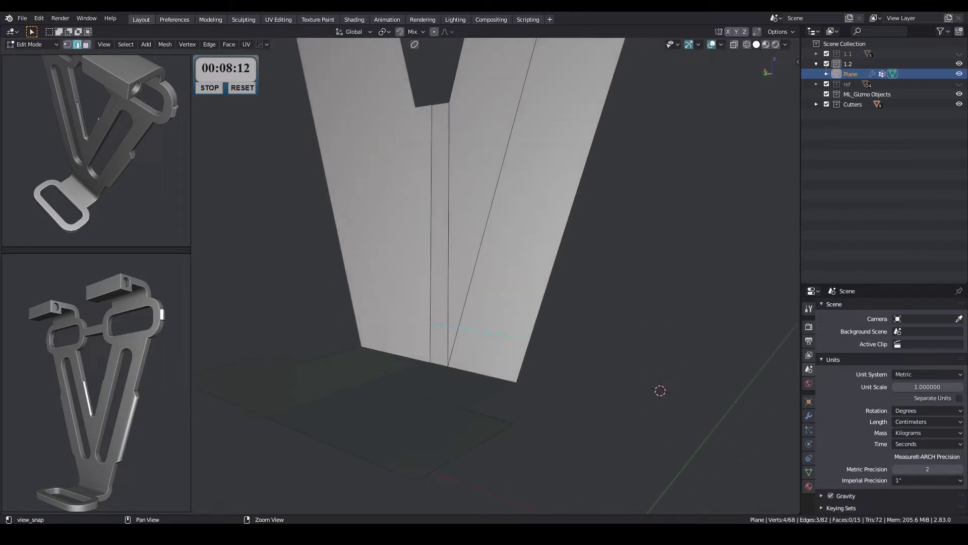
pyautogui.press('g')
pyautogui.press('g')
pyautogui.press('m')
pyautogui.scroll(2, 496, 274)
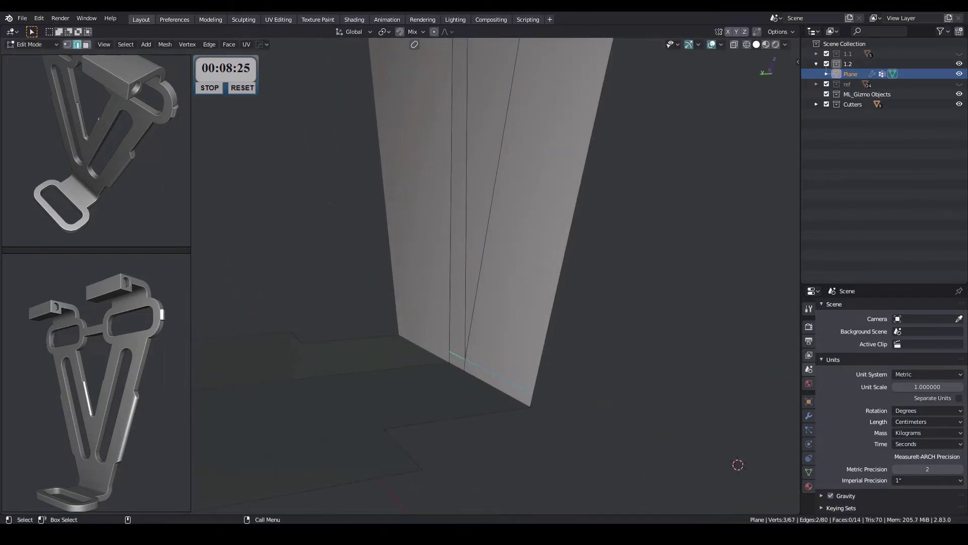
pyautogui.click(510, 377)
# Inspect the base corner in Object Mode and bring up the modifier list.
pyautogui.moveTo(510, 376); pyautogui.dragTo(494, 368, button='middle')
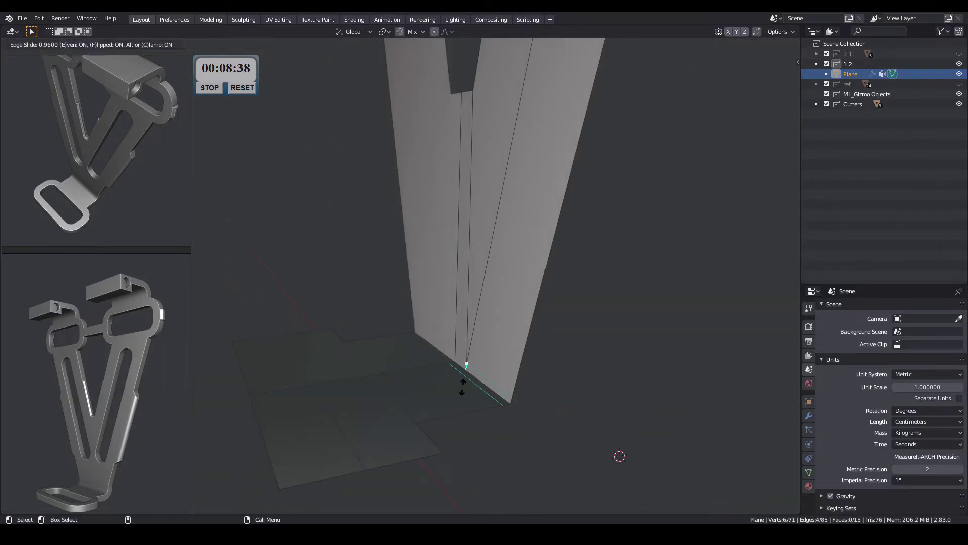
pyautogui.moveTo(497, 275); pyautogui.dragTo(484, 262, button='middle')
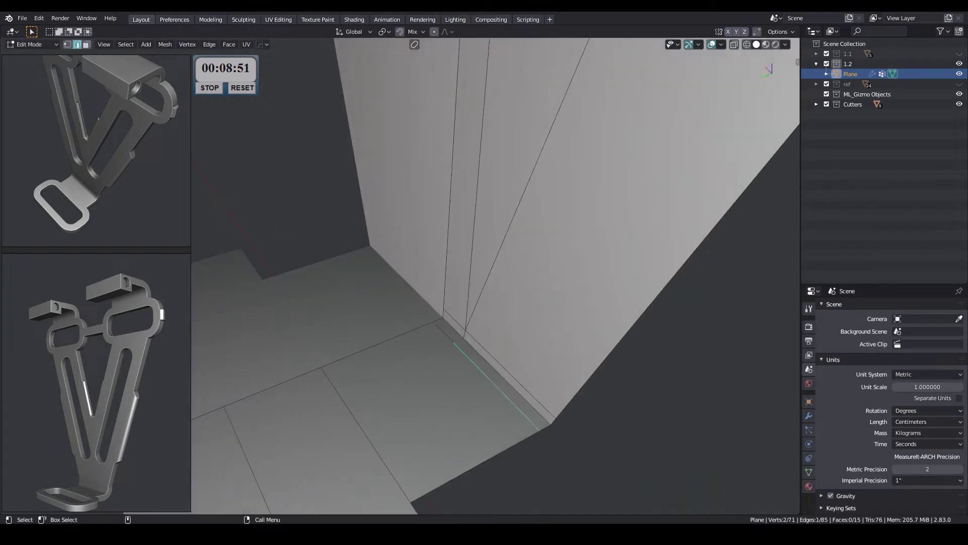
pyautogui.press('Tab')
pyautogui.hotkey('ctrl', '`')
# Show the Hops_Mirror settings and return to Edit Mode in front view.
pyautogui.click(530, 196)
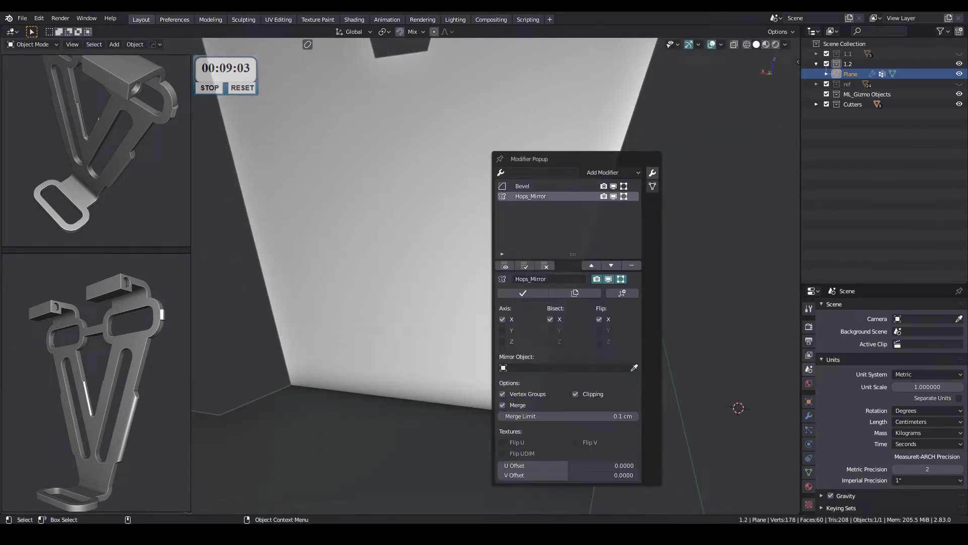
pyautogui.press('Tab')
pyautogui.scroll(-3, 495, 275)
pyautogui.press('KP_1')
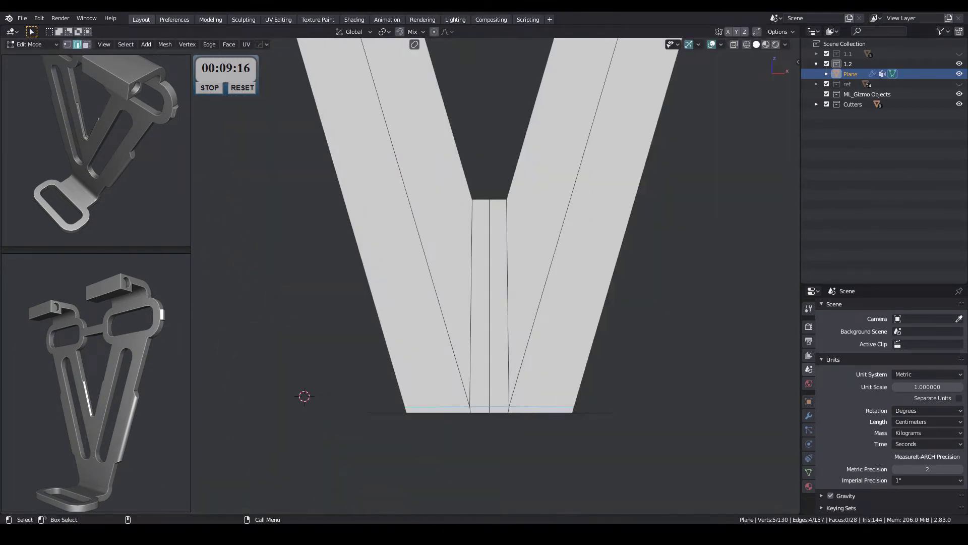
pyautogui.scroll(-1, 497, 275)
# Select the left leg's slot strip faces and separate them into the new Plane.001 object.
pyautogui.click(437, 285)
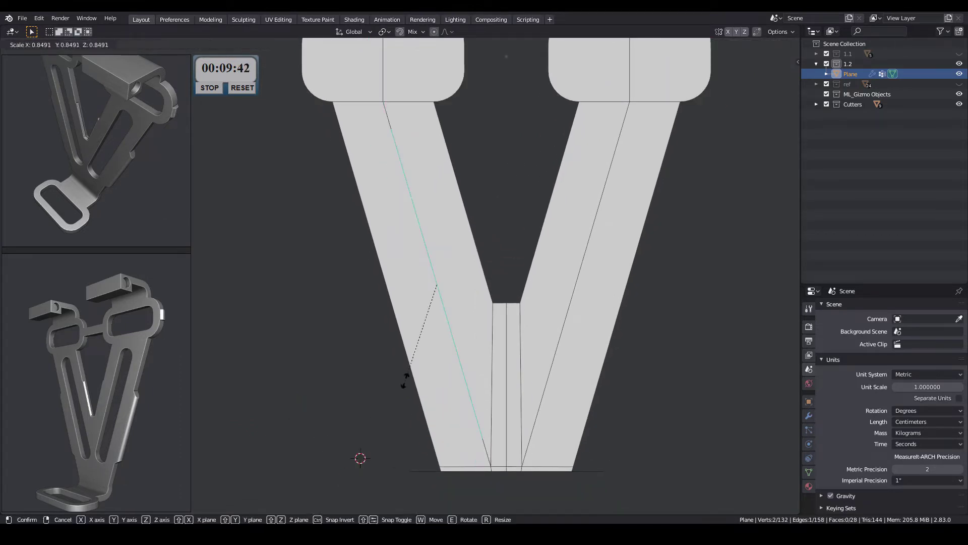
pyautogui.scroll(-1, 504, 275)
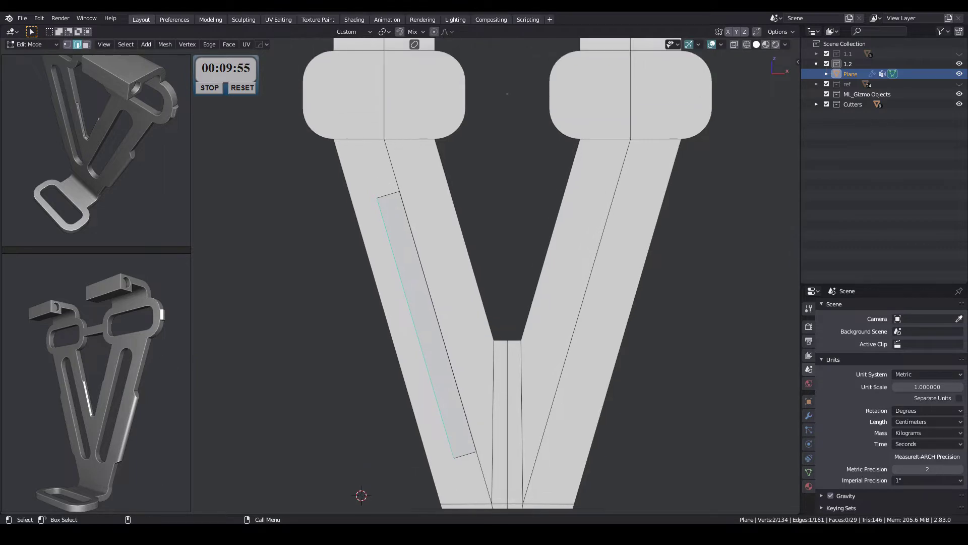
pyautogui.press('l')
pyautogui.press('p')
pyautogui.press('Tab')
pyautogui.press('Tab')
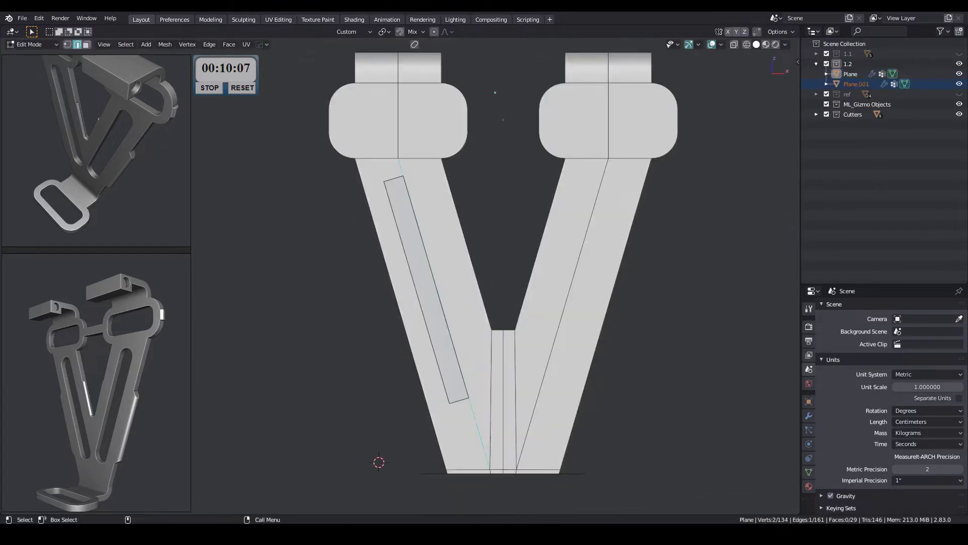
# Isolate the Plane.001 strip and round both of its ends with a vertex bevel.
pyautogui.moveTo(503, 120); pyautogui.dragTo(507, 115, button='middle')
pyautogui.press('KP_Divide')
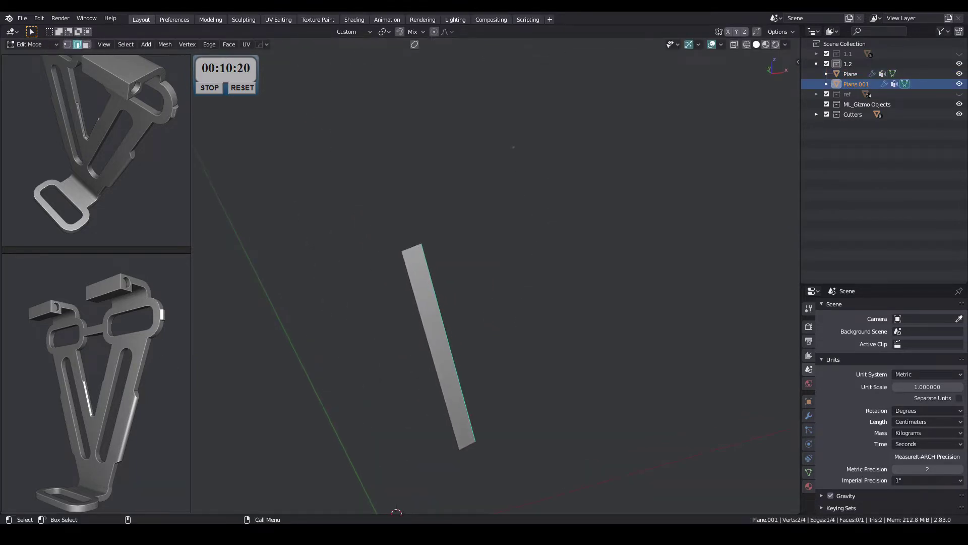
pyautogui.click(451, 337)
pyautogui.keyDown('shift'); pyautogui.moveTo(504, 272); pyautogui.dragTo(534, 252, button='middle'); pyautogui.keyUp('shift')
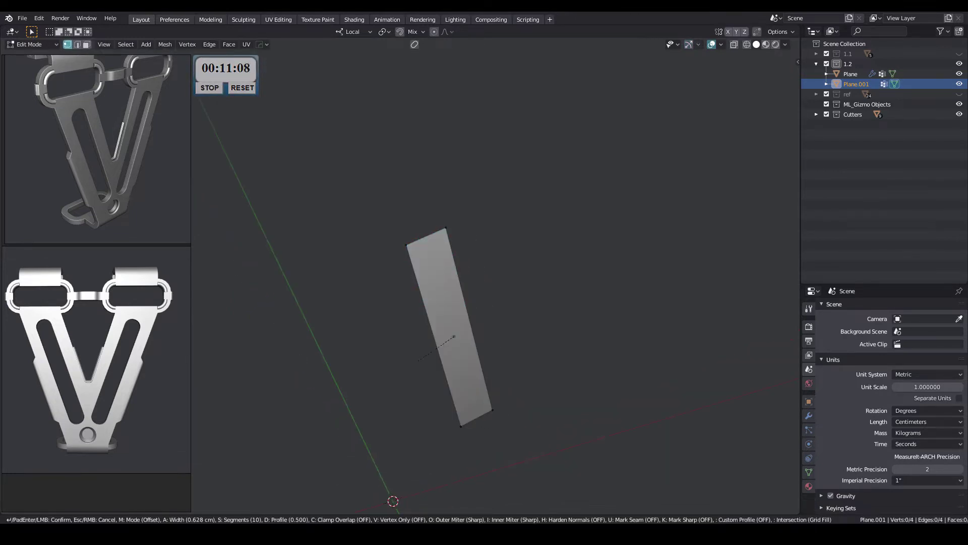
pyautogui.click(420, 375)
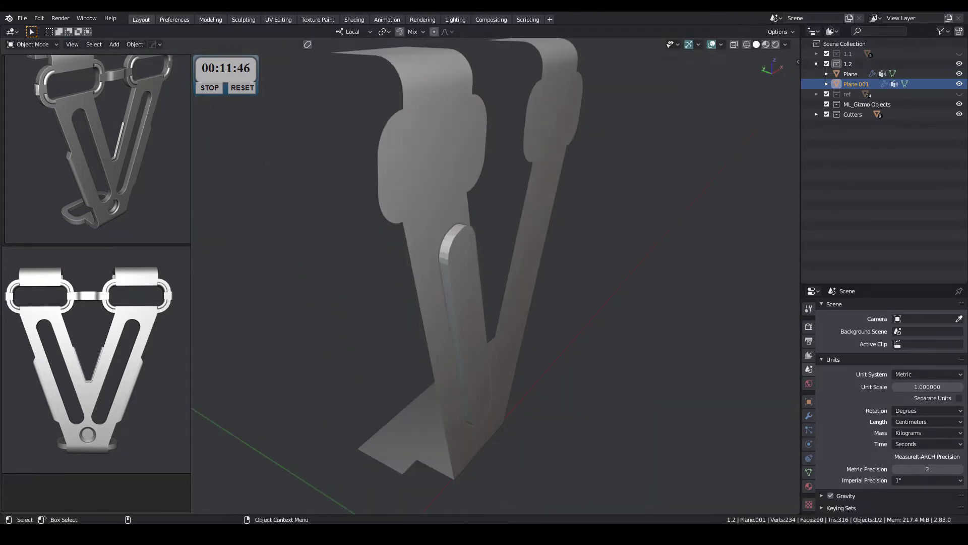
# Cut the pill strip out of the V leg with a Hard Ops boolean difference.
pyautogui.moveTo(469, 327); pyautogui.dragTo(505, 302, button='middle')
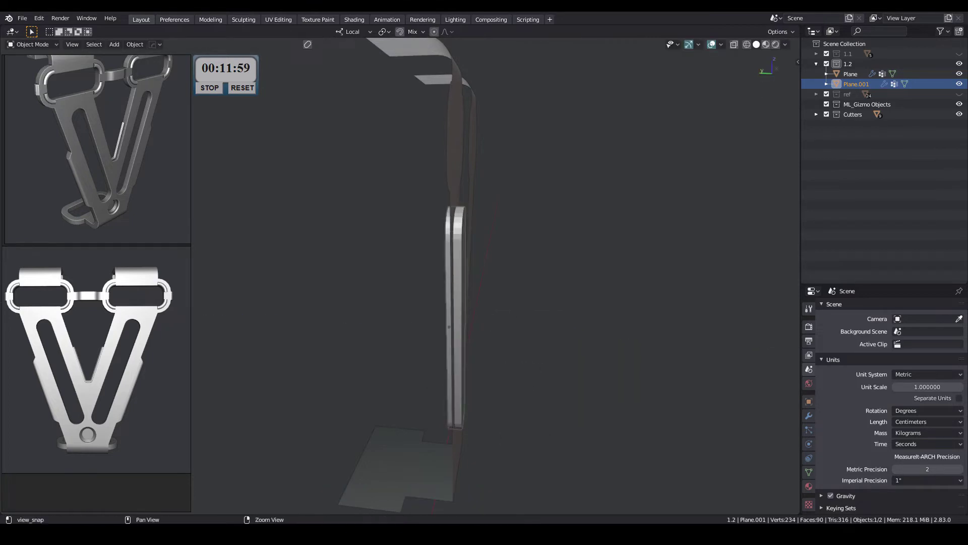
pyautogui.hotkey('ctrl', '-')
pyautogui.moveTo(395, 499); pyautogui.dragTo(395, 499, button='middle')
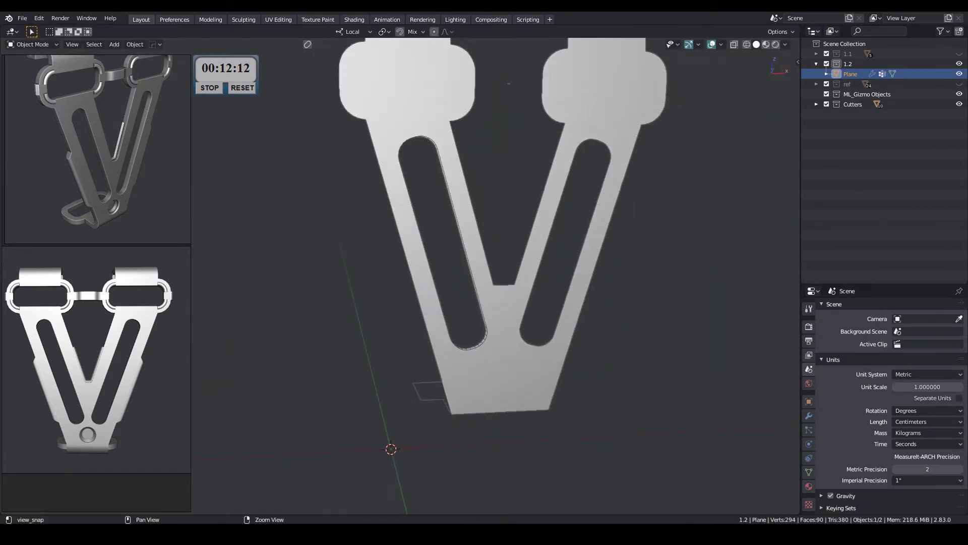
pyautogui.moveTo(401, 443); pyautogui.dragTo(383, 454, button='middle')
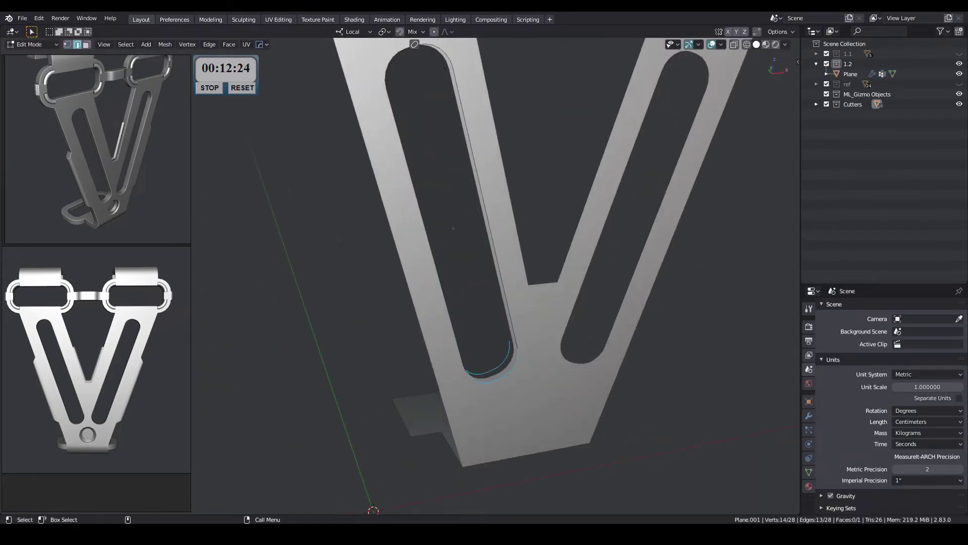
pyautogui.press('Return')
pyautogui.moveTo(505, 252); pyautogui.dragTo(504, 303, button='middle')
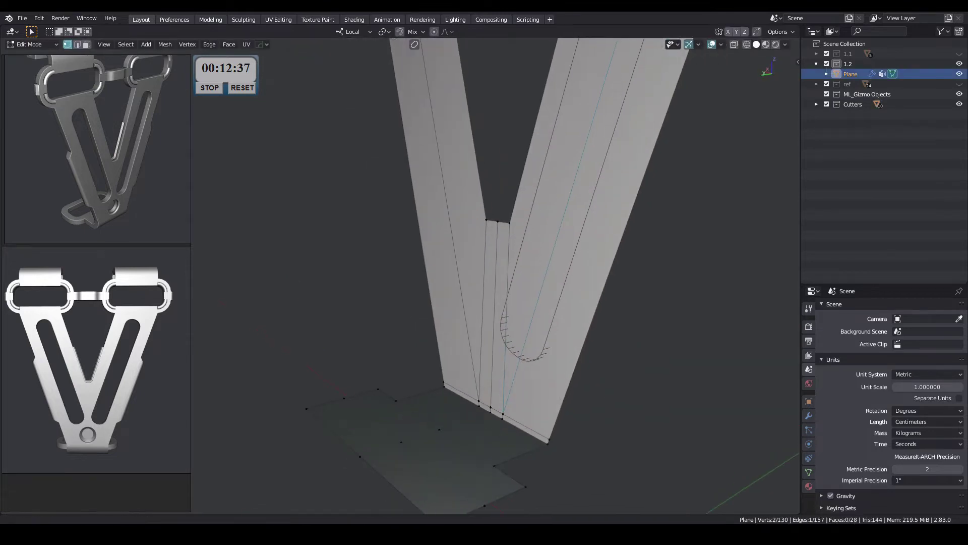
# Move the slot cutter's geometry in Edit Mode to refine the slot's position.
pyautogui.press('Tab')
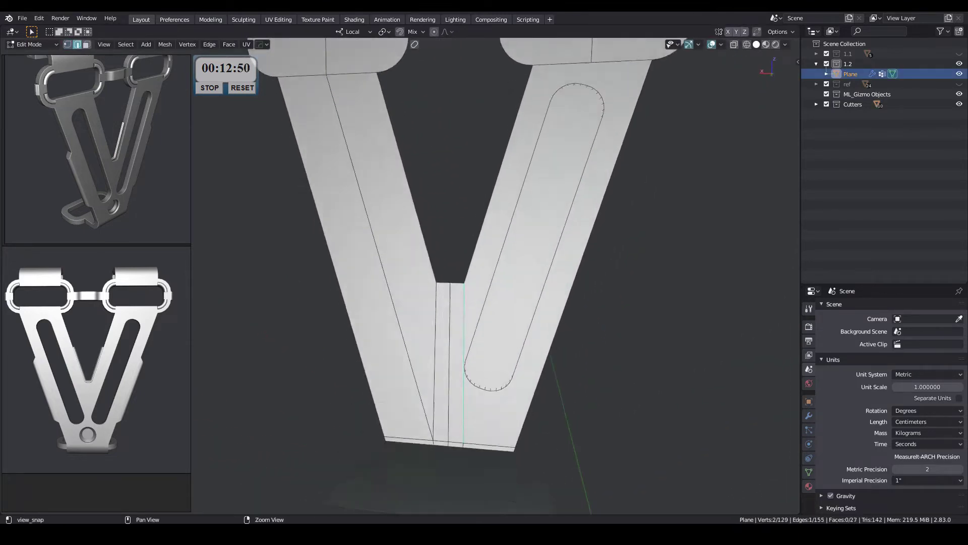
pyautogui.press('Return')
pyautogui.moveTo(494, 277); pyautogui.dragTo(504, 252, button='middle')
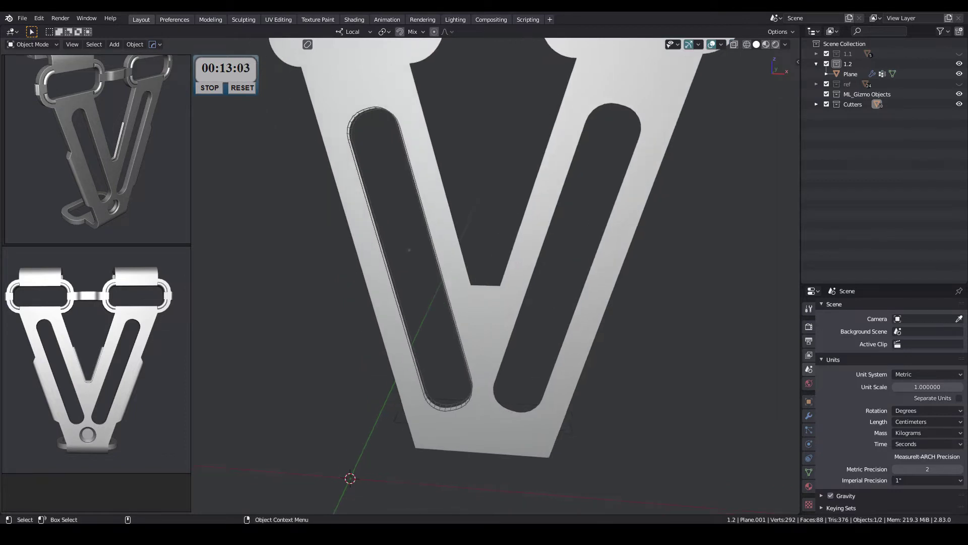
pyautogui.press('Tab')
pyautogui.moveTo(505, 303); pyautogui.dragTo(505, 227, button='middle')
pyautogui.press('Return')
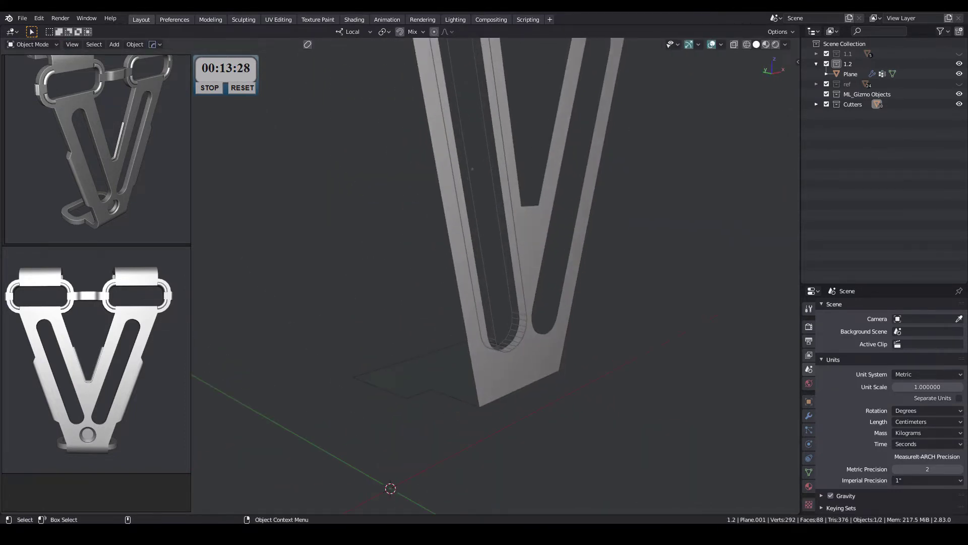
pyautogui.moveTo(495, 277)
pyautogui.mouseDown(button='middle')
pyautogui.moveTo(504, 227)
pyautogui.moveTo(504, 254)
pyautogui.moveTo(499, 242)
pyautogui.moveTo(511, 232)
pyautogui.moveTo(554, 353)
pyautogui.moveTo(494, 282)
pyautogui.mouseUp(button='middle')
pyautogui.press('2')
# Move the foot edges upward and sideways along X to shape the fold.
pyautogui.press('Return')
pyautogui.scroll(2, 489, 383)
pyautogui.press('g')
pyautogui.press('x')
pyautogui.press('Return')
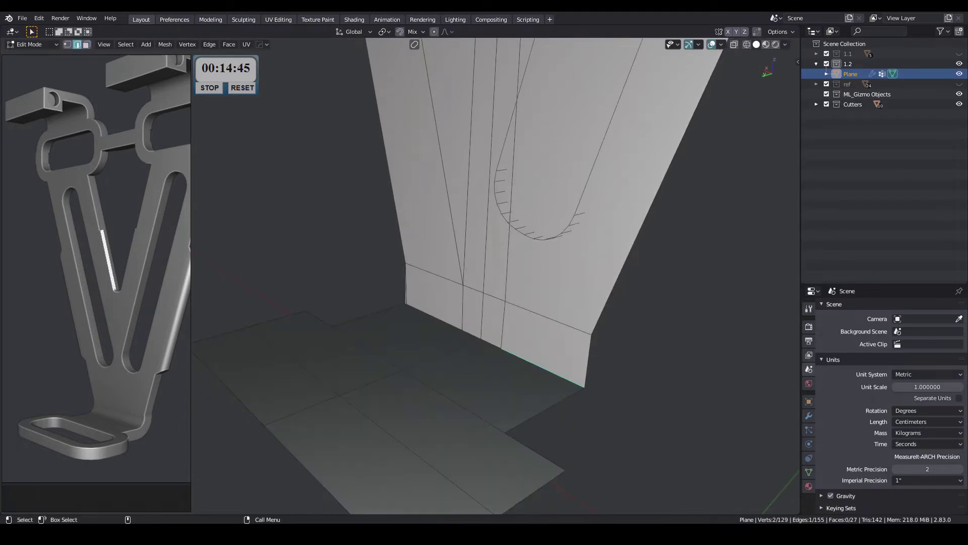
# Add a rounded Hard Ops bevel on the foot fold and give the plate thickness.
pyautogui.click(570, 358)
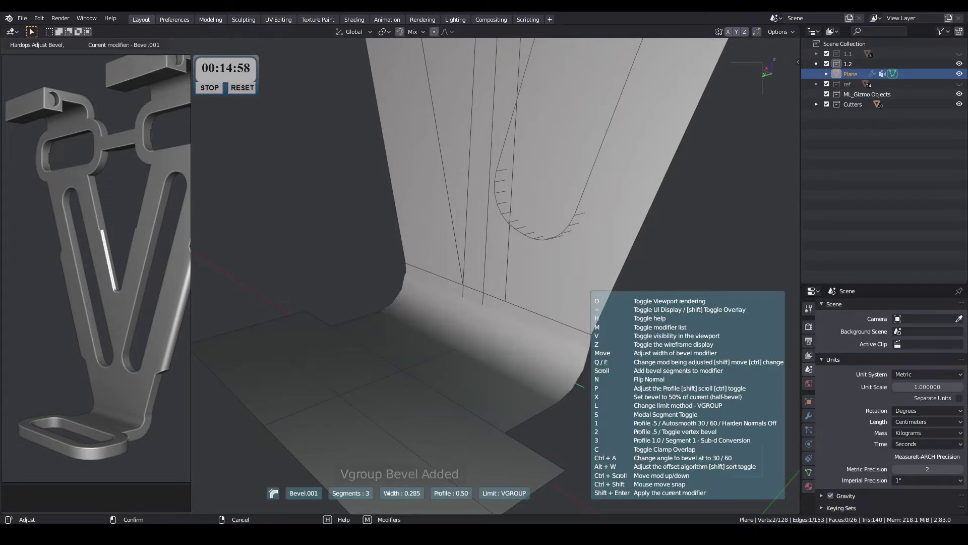
pyautogui.hotkey('ctrl', '`')
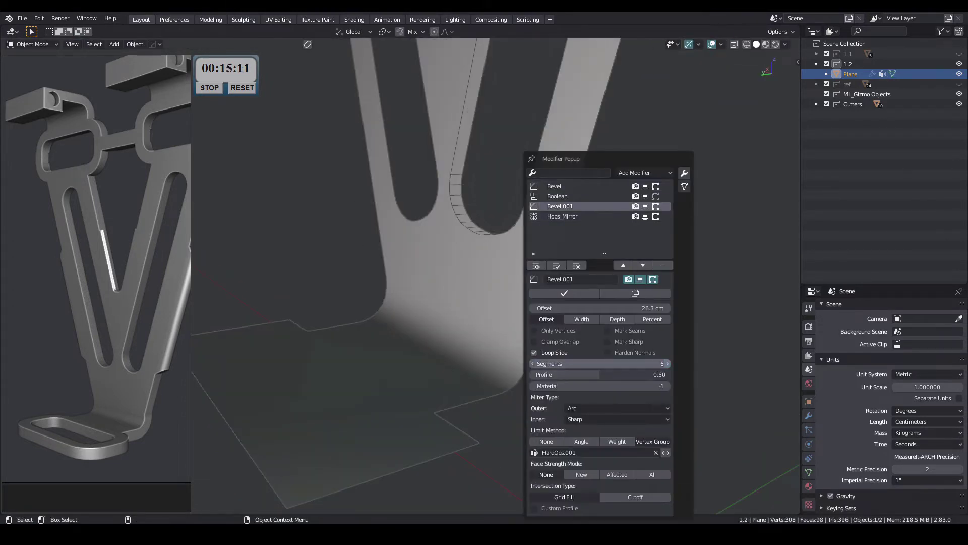
pyautogui.press('Escape')
pyautogui.press('q')
pyautogui.click(323, 453)
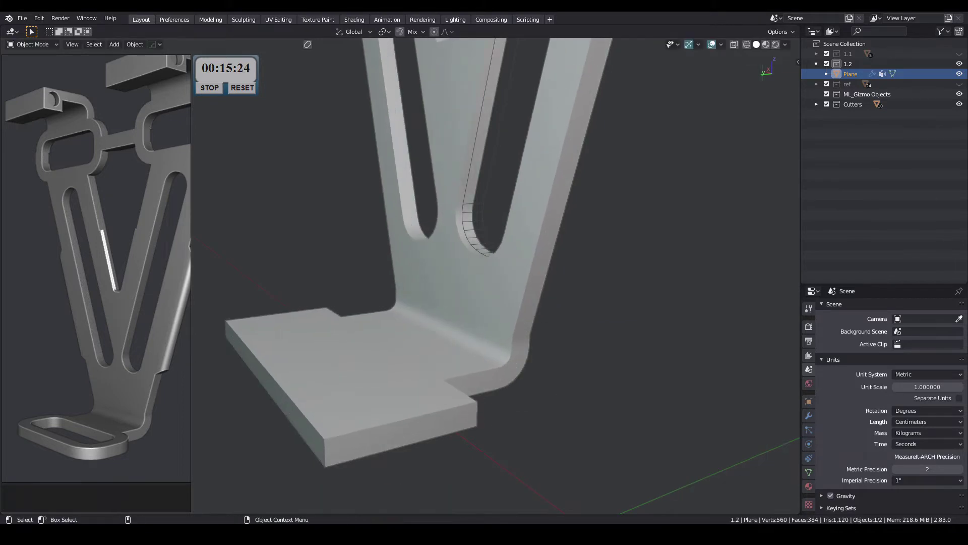
pyautogui.moveTo(322, 453)
pyautogui.mouseDown(button='middle')
pyautogui.moveTo(321, 443)
pyautogui.moveTo(474, 433)
pyautogui.moveTo(626, 456)
pyautogui.mouseUp(button='middle')
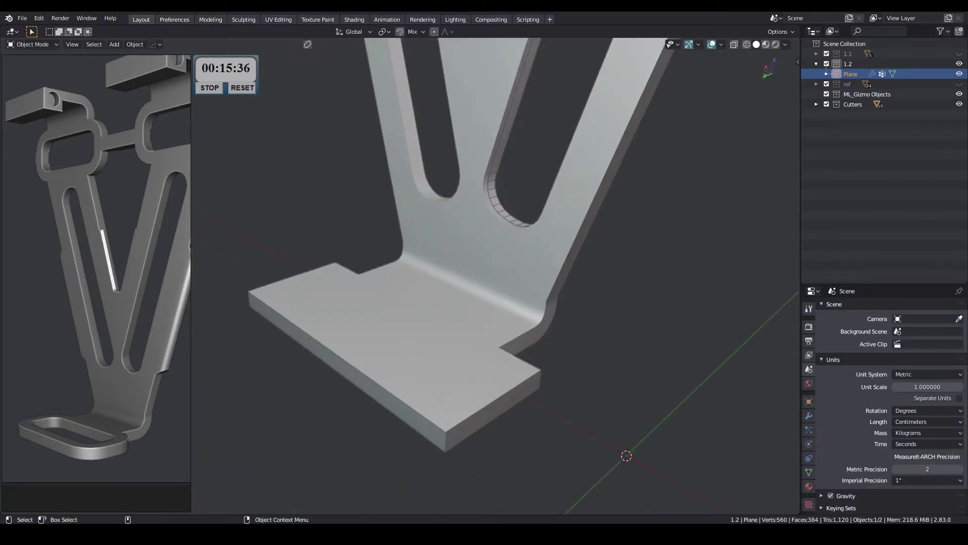
pyautogui.press('Tab')
pyautogui.moveTo(494, 303); pyautogui.dragTo(534, 328, button='middle')
# Vertex-bevel the base foot's outer corners, then select the foot's bottom faces.
pyautogui.hotkey('ctrl', 'b')
pyautogui.click(507, 438)
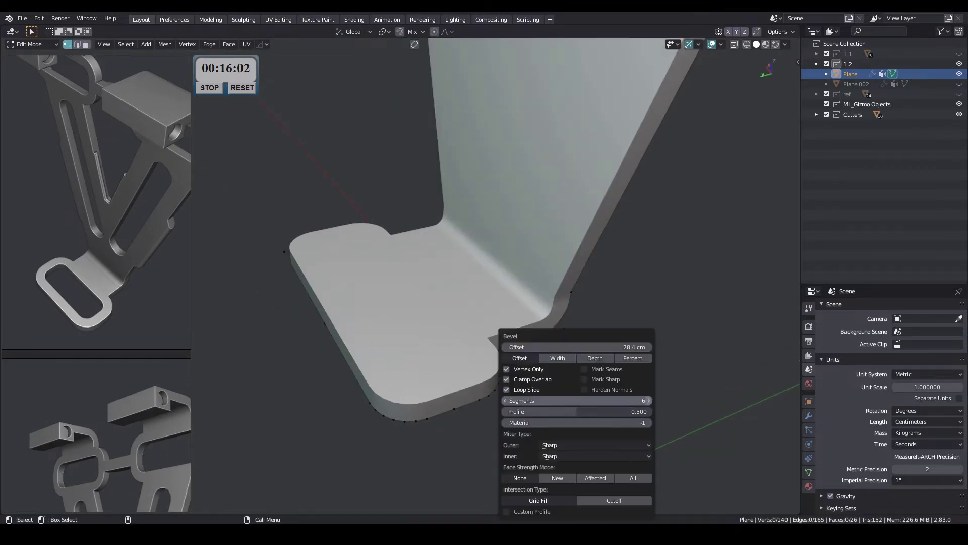
pyautogui.moveTo(507, 439); pyautogui.dragTo(514, 418, button='middle')
pyautogui.keyDown('alt'); pyautogui.click(423, 413); pyautogui.keyUp('alt')
pyautogui.moveTo(424, 412)
pyautogui.mouseDown(button='middle')
pyautogui.moveTo(443, 383)
pyautogui.moveTo(434, 403)
pyautogui.moveTo(423, 394)
pyautogui.mouseUp(button='middle')
pyautogui.moveTo(454, 303); pyautogui.dragTo(444, 282, button='middle')
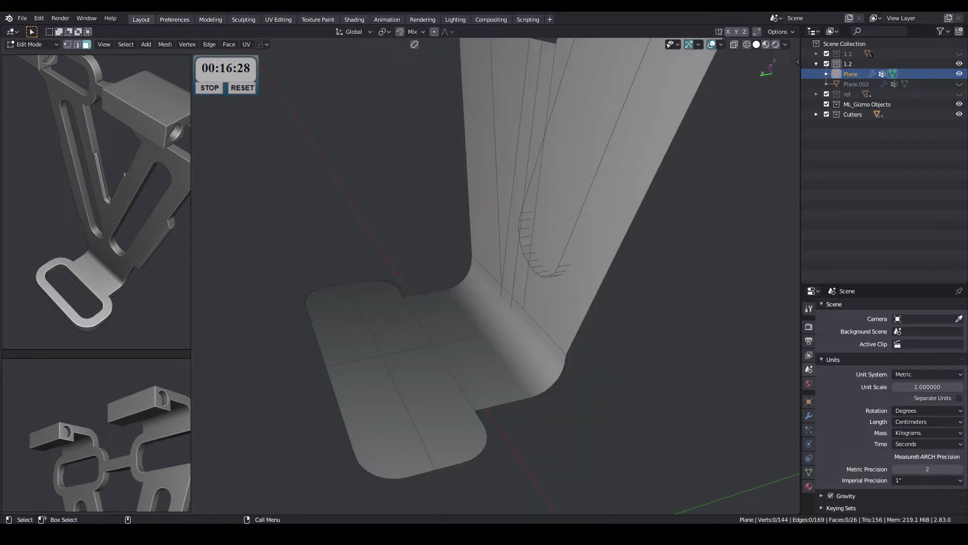
pyautogui.click(368, 323)
pyautogui.moveTo(368, 323)
pyautogui.mouseDown(button='middle')
pyautogui.moveTo(383, 302)
pyautogui.moveTo(393, 322)
pyautogui.mouseUp(button='middle')
pyautogui.moveTo(484, 303)
pyautogui.mouseDown(button='middle')
pyautogui.moveTo(494, 282)
pyautogui.moveTo(504, 303)
pyautogui.moveTo(509, 292)
pyautogui.moveTo(494, 293)
pyautogui.moveTo(494, 282)
pyautogui.moveTo(504, 303)
pyautogui.moveTo(370, 409)
pyautogui.mouseUp(button='middle')
# Inset and separate the bottom faces as a Plane.003 cutter, inset it, then boolean-subtract the pocket.
pyautogui.press('i')
pyautogui.press('p')
pyautogui.press('Tab')
pyautogui.press('a')
pyautogui.press('i')
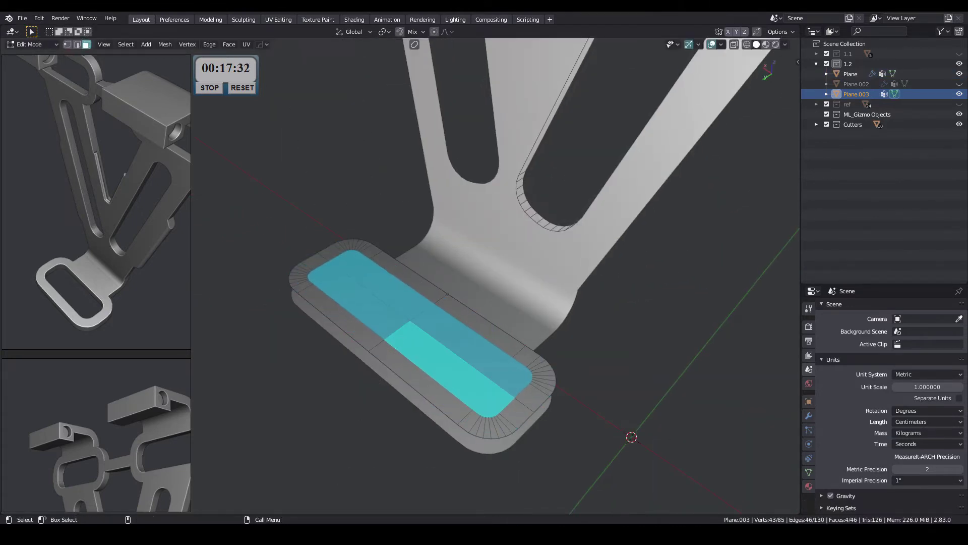
pyautogui.moveTo(485, 302)
pyautogui.mouseDown(button='middle')
pyautogui.moveTo(494, 323)
pyautogui.moveTo(504, 303)
pyautogui.mouseUp(button='middle')
pyautogui.press('Tab')
pyautogui.hotkey('ctrl', '-')
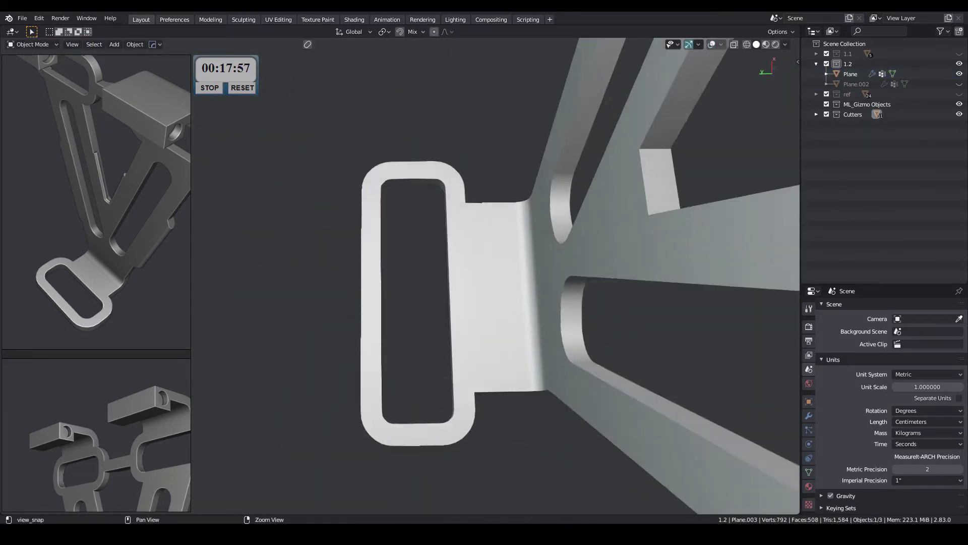
# Move an edge of the top loop pad to adjust its shape.
pyautogui.scroll(3, 234, 454)
pyautogui.scroll(2, 257, 490)
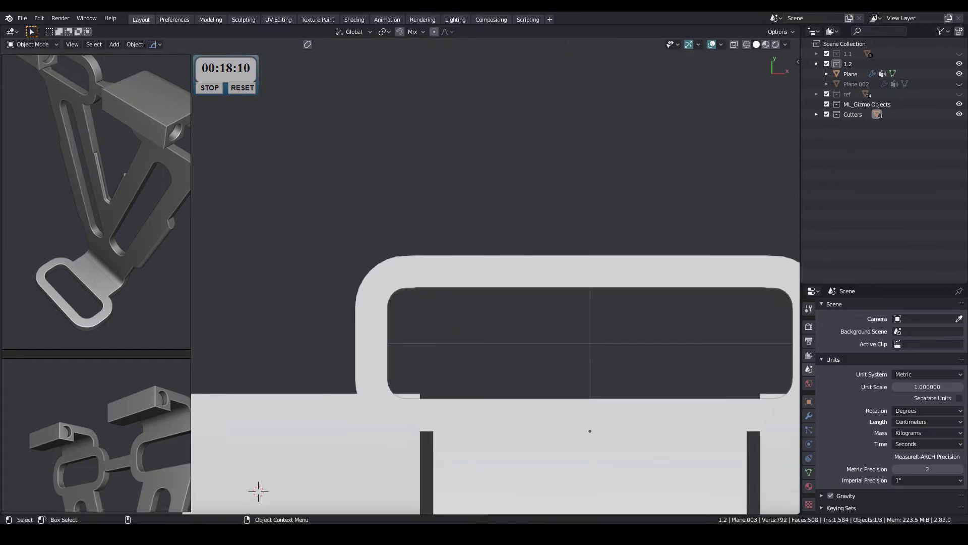
pyautogui.moveTo(257, 490); pyautogui.dragTo(303, 454, button='middle')
pyautogui.moveTo(447, 229)
pyautogui.mouseDown(button='middle')
pyautogui.moveTo(449, 387)
pyautogui.moveTo(448, 303)
pyautogui.moveTo(454, 313)
pyautogui.moveTo(479, 302)
pyautogui.mouseUp(button='middle')
pyautogui.scroll(-3, 454, 282)
pyautogui.scroll(3, 447, 303)
pyautogui.press('Tab')
pyautogui.click(448, 295)
pyautogui.press('g')
pyautogui.press('3')
pyautogui.click(443, 302)
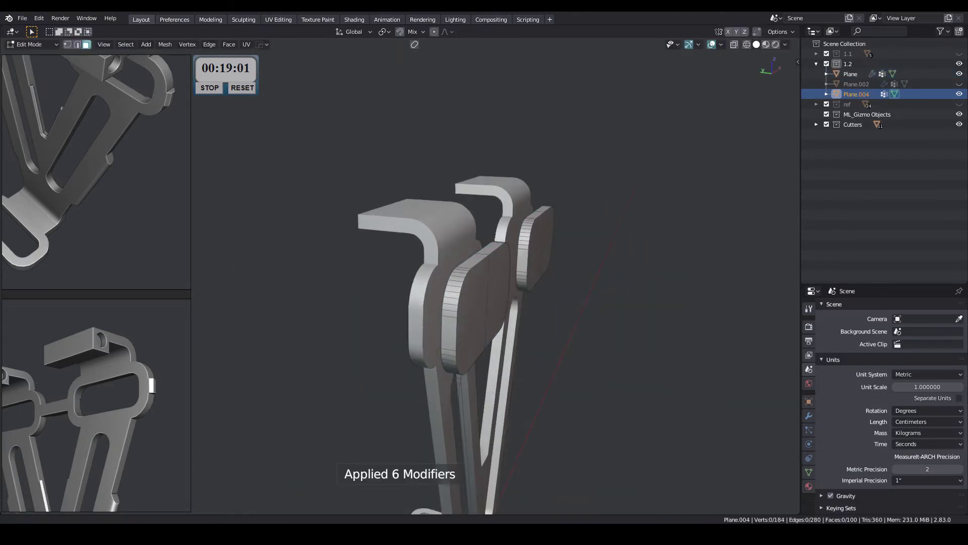
# Inset the loop pad face into a Plane.004 cutter and boolean-subtract windows through both loops.
pyautogui.click(484, 313)
pyautogui.press('i')
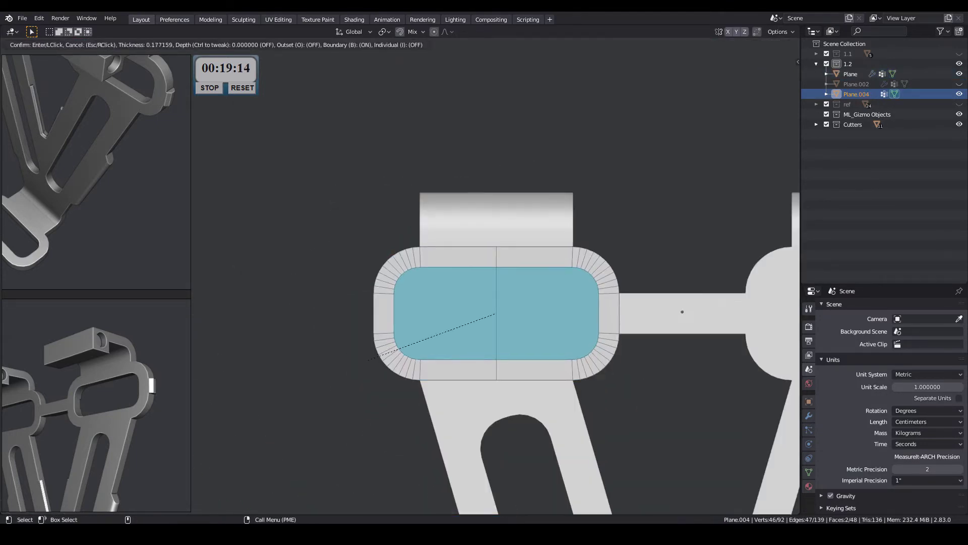
pyautogui.click(368, 359)
pyautogui.press('Tab')
pyautogui.moveTo(367, 359); pyautogui.dragTo(504, 283, button='middle')
pyautogui.hotkey('ctrl', '-')
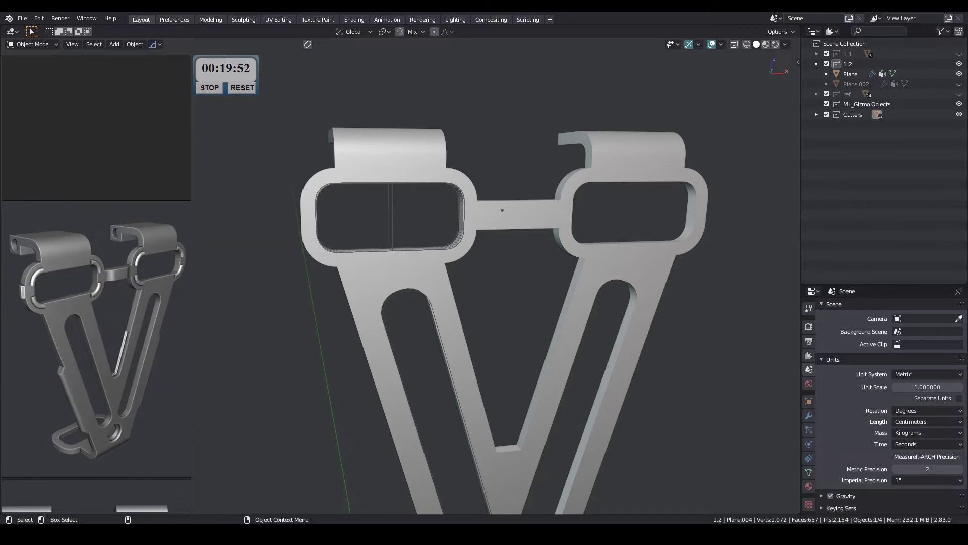
# Apply the bracket's modifiers and bevel the inner corner of the V.
pyautogui.keyDown('shift'); pyautogui.moveTo(501, 209); pyautogui.dragTo(492, 152, button='middle'); pyautogui.keyUp('shift')
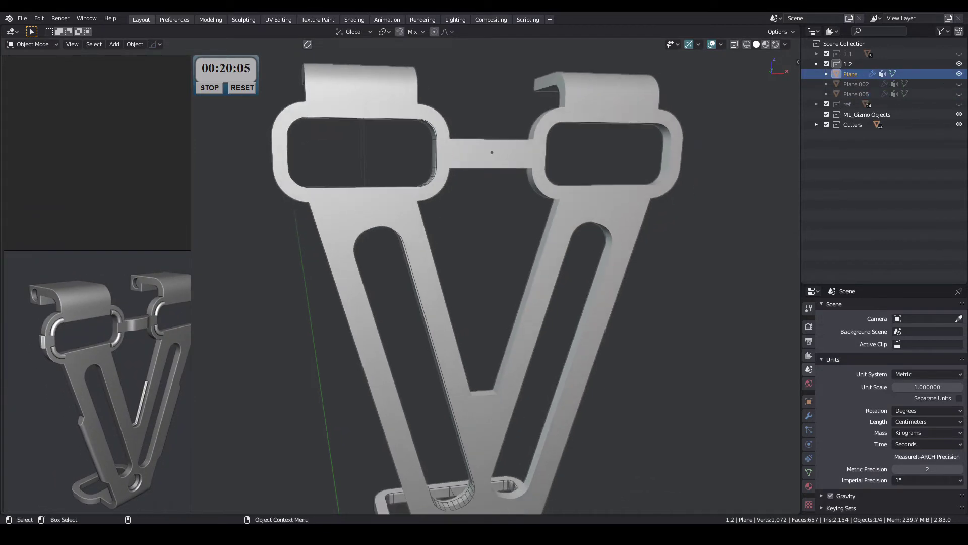
pyautogui.hotkey('ctrl', 'a')
pyautogui.press('Tab')
pyautogui.scroll(5, 454, 378)
pyautogui.hotkey('ctrl', 'b')
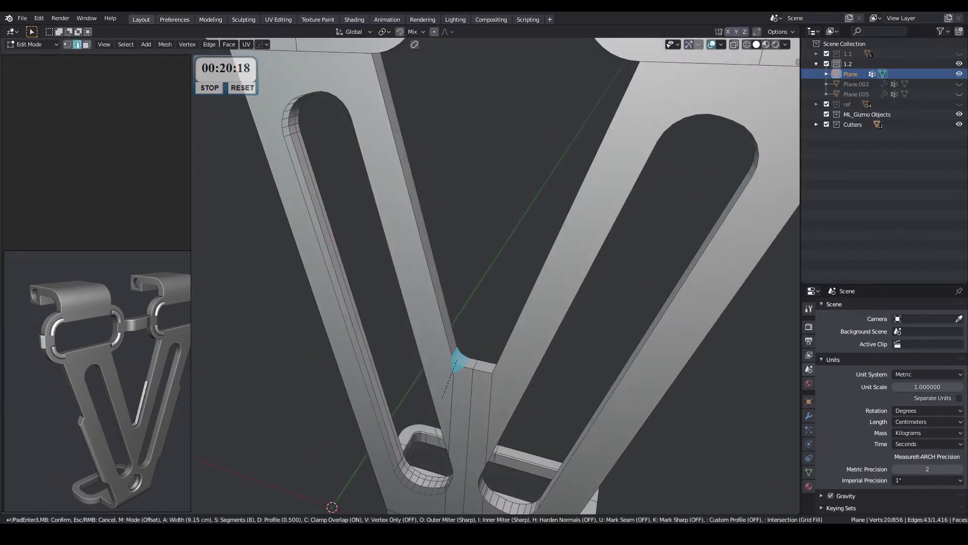
pyautogui.click(442, 397)
# Rework the faces of the bar joining the two loops, undoing an extra block.
pyautogui.scroll(-2, 442, 397)
pyautogui.keyDown('shift'); pyautogui.moveTo(442, 397); pyautogui.dragTo(444, 428, button='middle'); pyautogui.keyUp('shift')
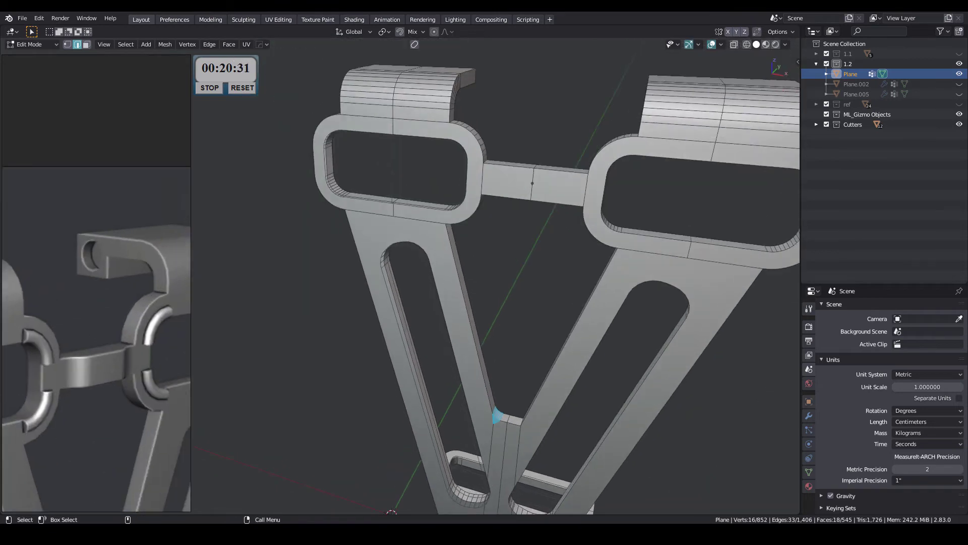
pyautogui.click(473, 322)
pyautogui.keyDown('shift'); pyautogui.moveTo(474, 323); pyautogui.dragTo(474, 454, button='middle'); pyautogui.keyUp('shift')
pyautogui.scroll(3, 474, 333)
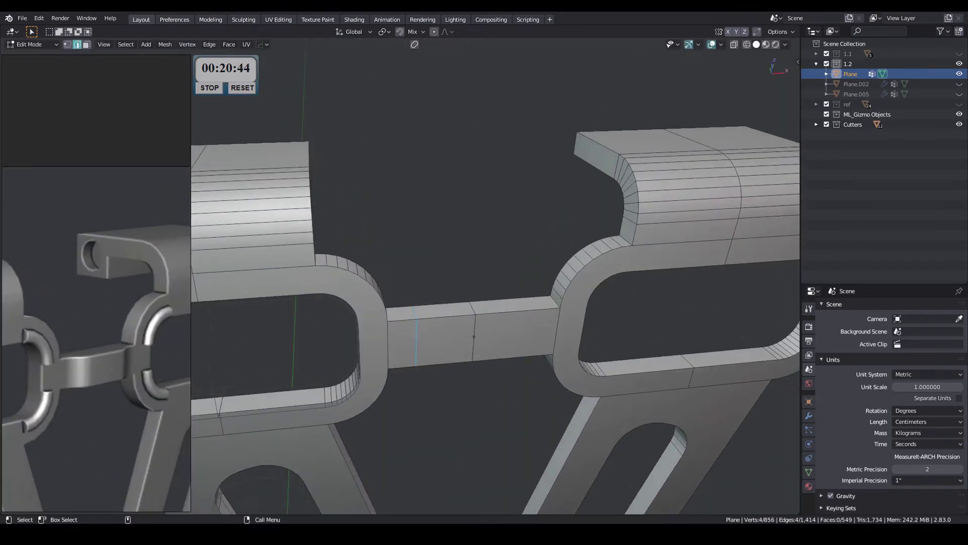
pyautogui.press('3')
pyautogui.moveTo(494, 303); pyautogui.dragTo(504, 297, button='middle')
pyautogui.hotkey('ctrl', 'z')
pyautogui.press('Escape')
pyautogui.moveTo(464, 349)
pyautogui.mouseDown(button='middle')
pyautogui.moveTo(484, 343)
pyautogui.moveTo(514, 378)
pyautogui.mouseUp(button='middle')
pyautogui.press('2')
pyautogui.click(444, 363)
# Bevel the two bridge edges and shift the bevelled faces along X.
pyautogui.press('g')
pyautogui.hotkey('ctrl', 'b')
pyautogui.click(485, 330)
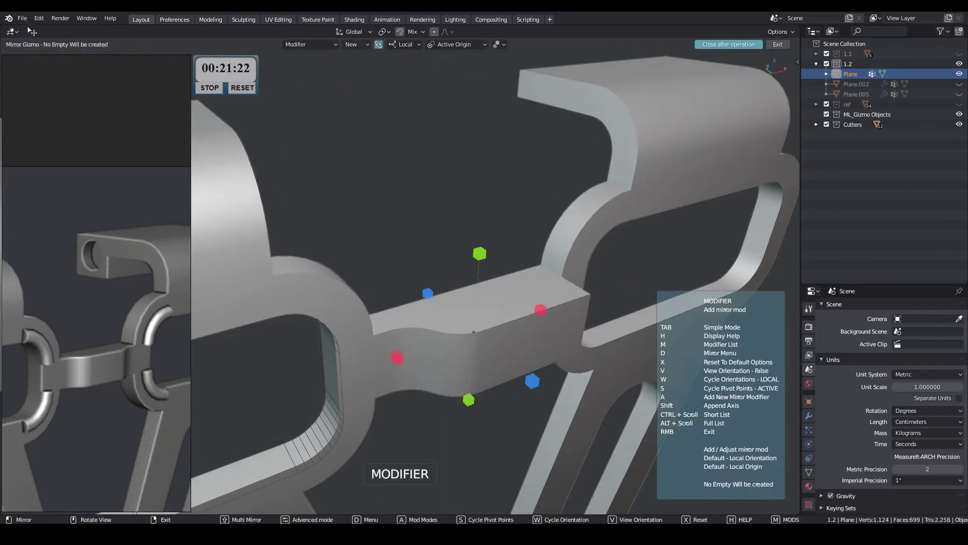
pyautogui.moveTo(485, 331)
pyautogui.mouseDown(button='middle')
pyautogui.moveTo(490, 351)
pyautogui.moveTo(594, 364)
pyautogui.moveTo(535, 348)
pyautogui.mouseUp(button='middle')
pyautogui.press('g')
pyautogui.press('x')
pyautogui.click(489, 351)
pyautogui.scroll(-5, 490, 352)
pyautogui.press('Tab')
# Extend the hook tab's four end faces along Y to lengthen its lip.
pyautogui.press('g')
pyautogui.press('y')
pyautogui.click(479, 331)
pyautogui.moveTo(478, 332); pyautogui.dragTo(479, 353, button='middle')
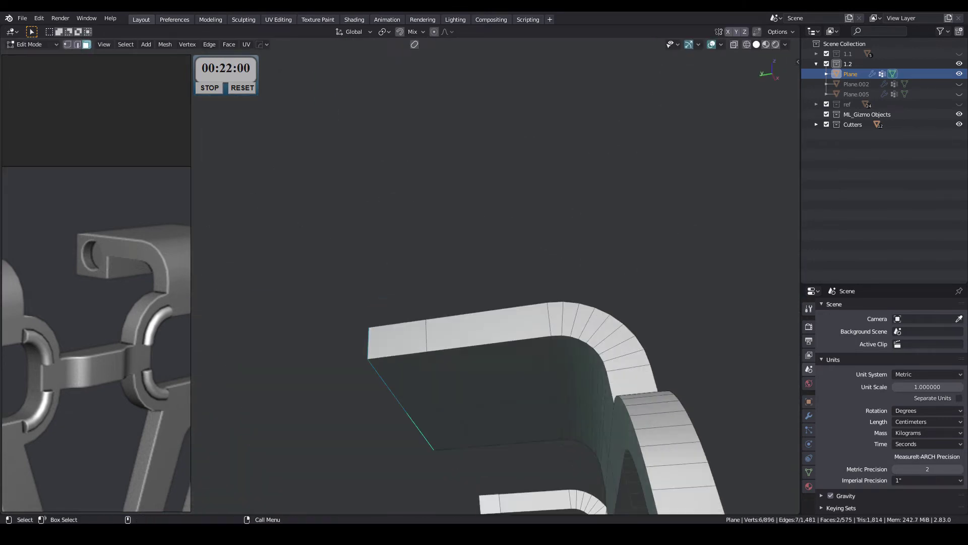
pyautogui.click(427, 390)
pyautogui.moveTo(427, 390); pyautogui.dragTo(428, 353, button='middle')
pyautogui.press('g')
pyautogui.press('y')
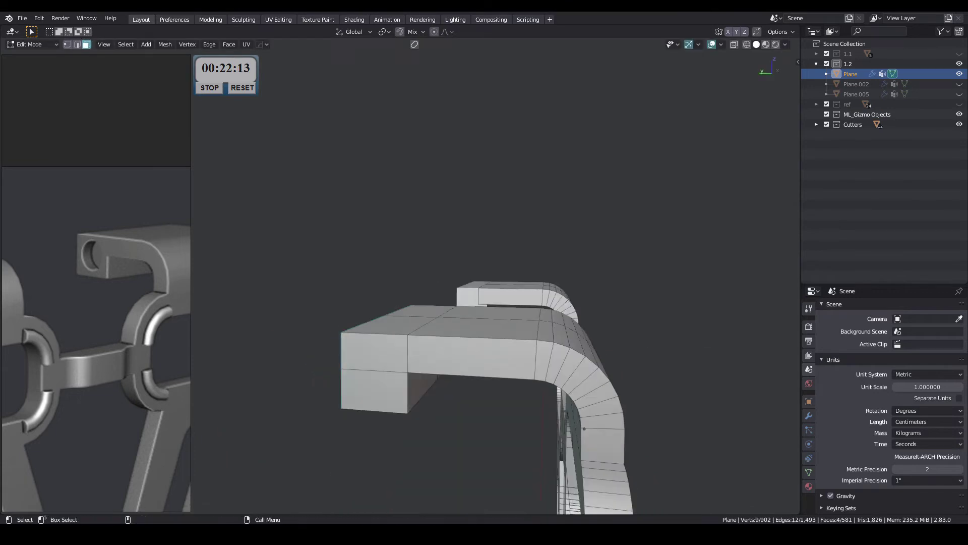
pyautogui.moveTo(494, 352); pyautogui.dragTo(474, 343, button='middle')
pyautogui.press('Tab')
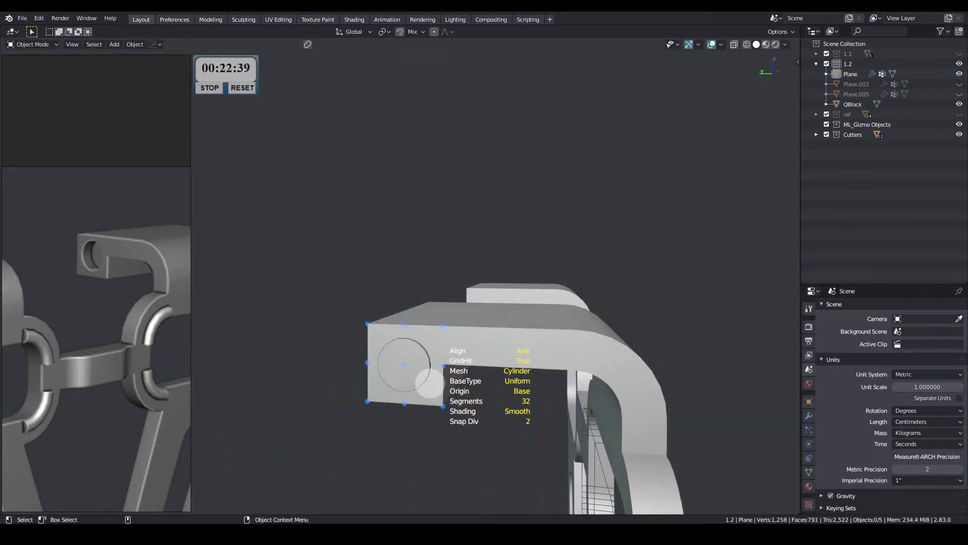
# Move the new 32-segment cylinder along X to cap the hook tip.
pyautogui.press('g')
pyautogui.press('x')
pyautogui.moveTo(404, 364)
pyautogui.mouseDown(button='middle')
pyautogui.moveTo(454, 343)
pyautogui.moveTo(424, 328)
pyautogui.mouseUp(button='middle')
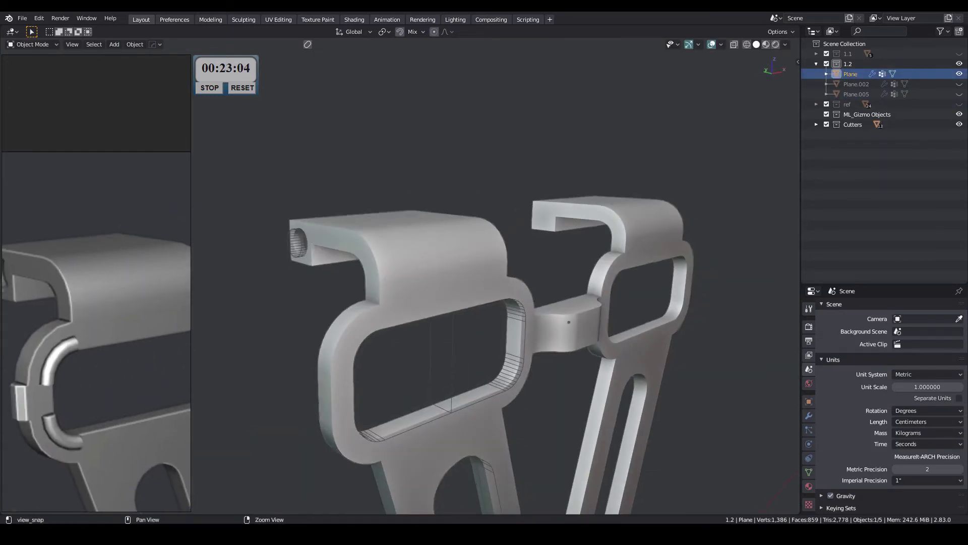
pyautogui.press('Tab')
pyautogui.scroll(3, 484, 277)
# Select the face ring of the loop frame.
pyautogui.click(405, 399)
pyautogui.moveTo(405, 398)
pyautogui.mouseDown(button='middle')
pyautogui.moveTo(443, 395)
pyautogui.moveTo(434, 353)
pyautogui.moveTo(454, 332)
pyautogui.mouseUp(button='middle')
pyautogui.press('3')
pyautogui.moveTo(504, 302); pyautogui.dragTo(484, 302, button='middle')
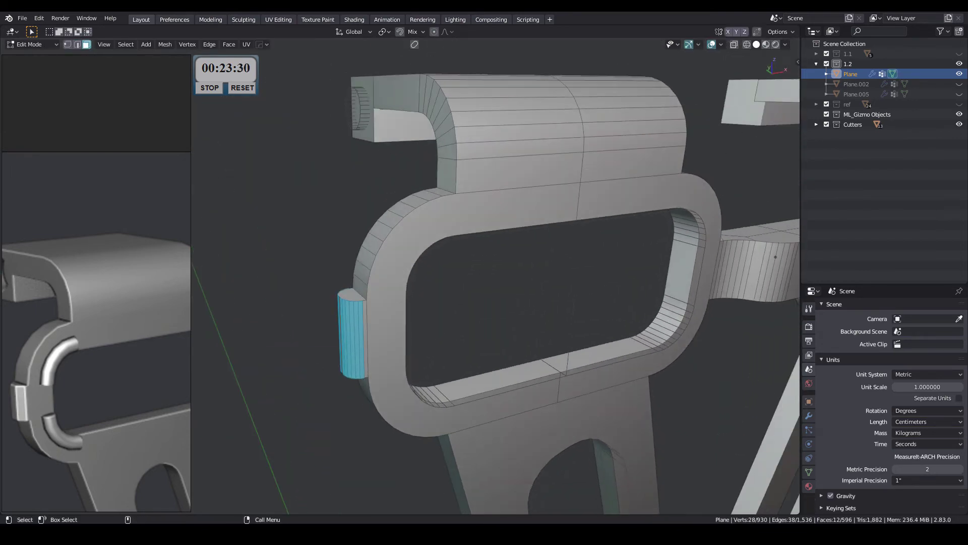
pyautogui.scroll(3, 504, 277)
pyautogui.scroll(-3, 504, 277)
pyautogui.press('l')
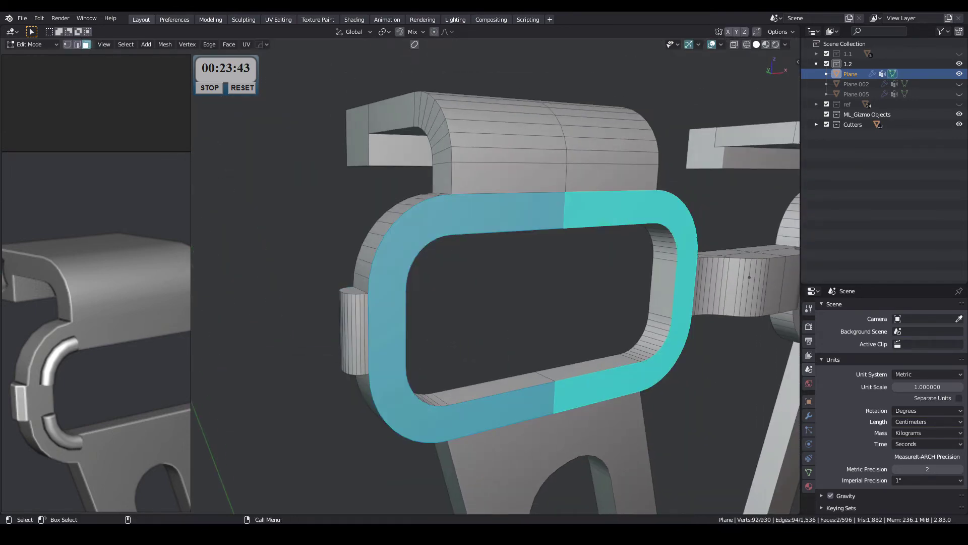
pyautogui.scroll(2, 504, 278)
# Add an edge loop around the frame ring, slid toward its inner edge.
pyautogui.press('1')
pyautogui.moveTo(504, 302)
pyautogui.mouseDown(button='middle')
pyautogui.moveTo(494, 303)
pyautogui.moveTo(494, 282)
pyautogui.moveTo(534, 313)
pyautogui.mouseUp(button='middle')
pyautogui.press('2')
pyautogui.press('l')
pyautogui.hotkey('alt', 'a')
pyautogui.hotkey('ctrl', 'r')
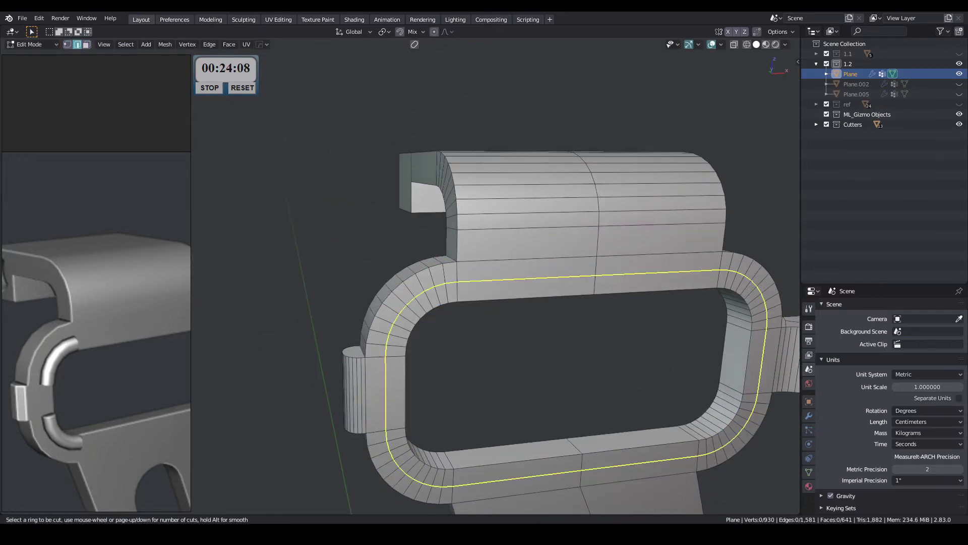
pyautogui.moveTo(388, 358); pyautogui.dragTo(392, 379, button='middle')
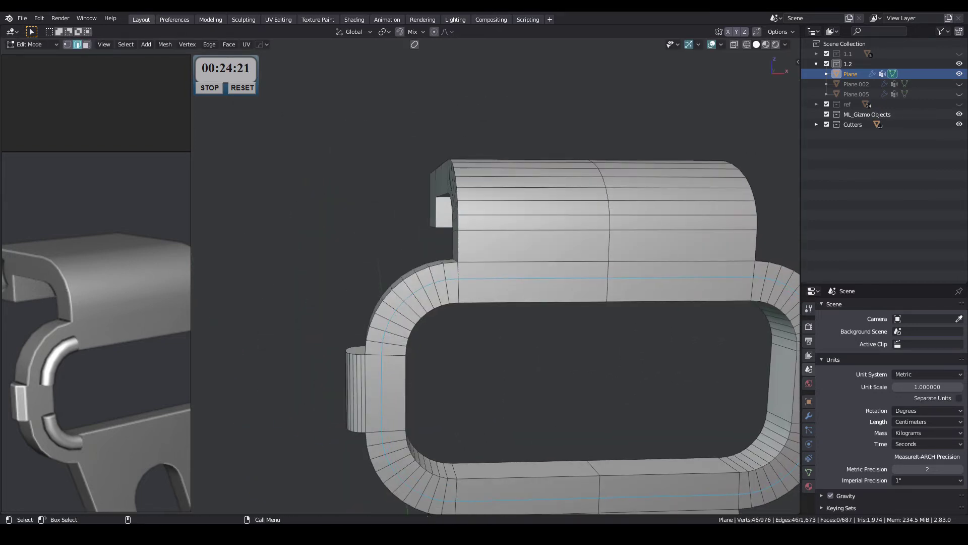
# Select the left and right corner arc faces and push them outward as raised arcs.
pyautogui.keyDown('ctrl'); pyautogui.click(444, 227); pyautogui.keyUp('ctrl')
pyautogui.keyDown('ctrl'); pyautogui.click(460, 460); pyautogui.keyUp('ctrl')
pyautogui.moveTo(504, 302); pyautogui.dragTo(413, 297, button='middle')
pyautogui.keyDown('shift'); pyautogui.click(542, 274); pyautogui.keyUp('shift')
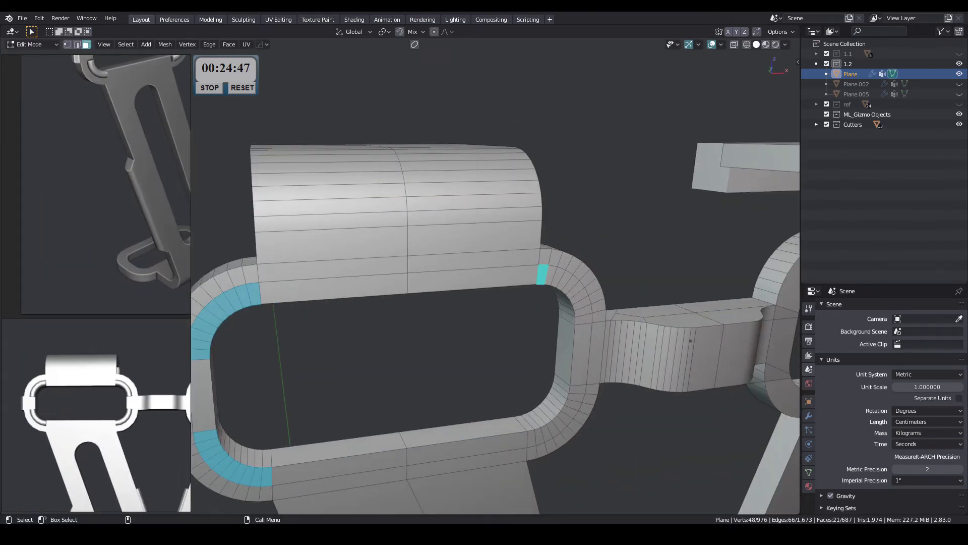
pyautogui.moveTo(319, 389); pyautogui.dragTo(353, 399, button='middle')
pyautogui.keyDown('ctrl'); pyautogui.click(549, 373); pyautogui.keyUp('ctrl')
pyautogui.moveTo(550, 373)
pyautogui.mouseDown(button='middle')
pyautogui.moveTo(438, 409)
pyautogui.moveTo(454, 403)
pyautogui.mouseUp(button='middle')
pyautogui.hotkey('alt', 'e')
pyautogui.click(437, 408)
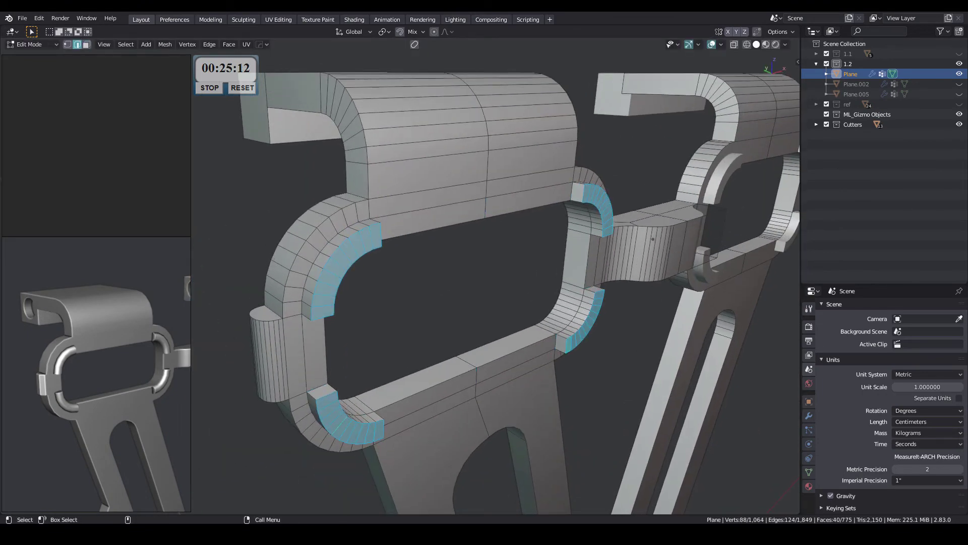
# Bevel the raised arcs' edges with 6 segments and save the file.
pyautogui.scroll(1, 585, 242)
pyautogui.scroll(2, 585, 242)
pyautogui.scroll(2, 585, 242)
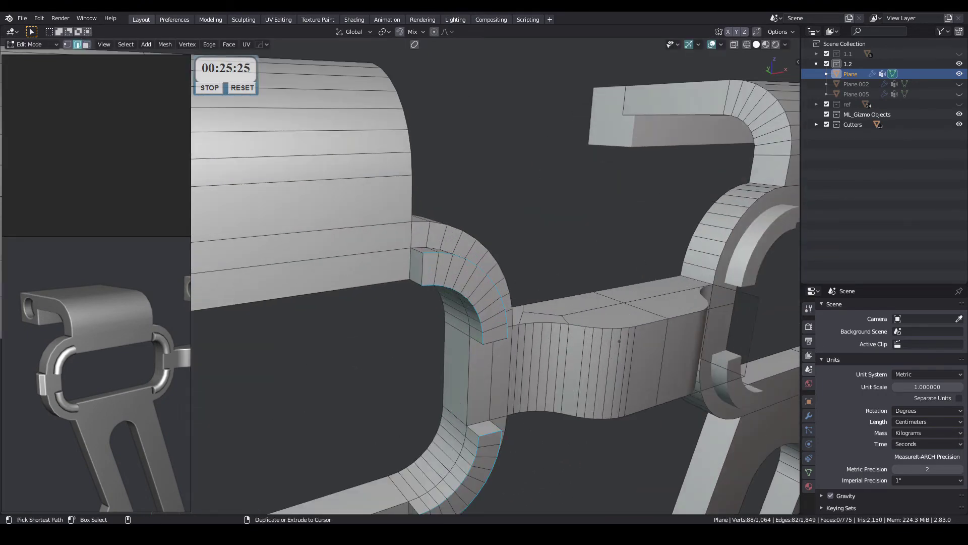
pyautogui.scroll(2, 585, 242)
pyautogui.scroll(-3, 585, 242)
pyautogui.moveTo(585, 242); pyautogui.dragTo(487, 392, button='middle')
pyautogui.hotkey('ctrl', 'b')
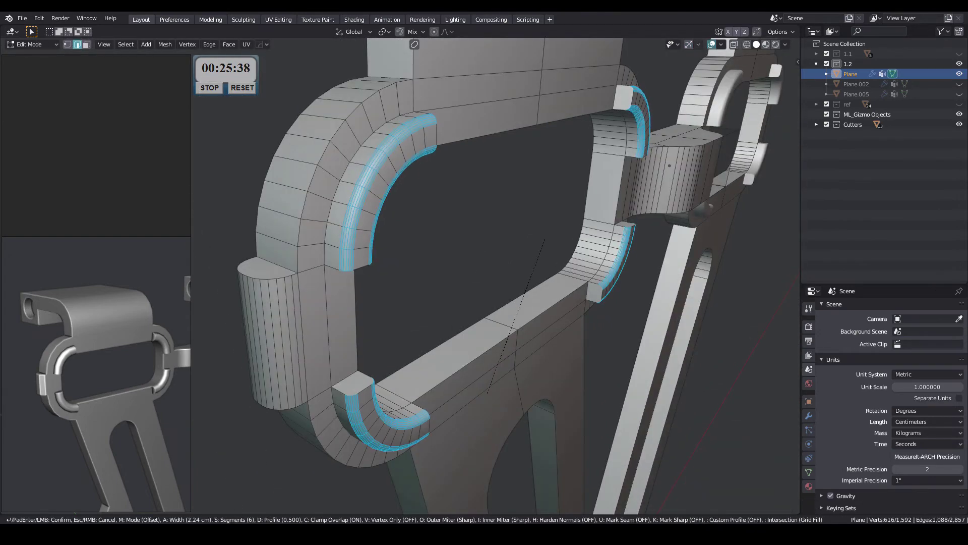
pyautogui.moveTo(453, 353); pyautogui.dragTo(428, 375, button='middle')
pyautogui.press('Tab')
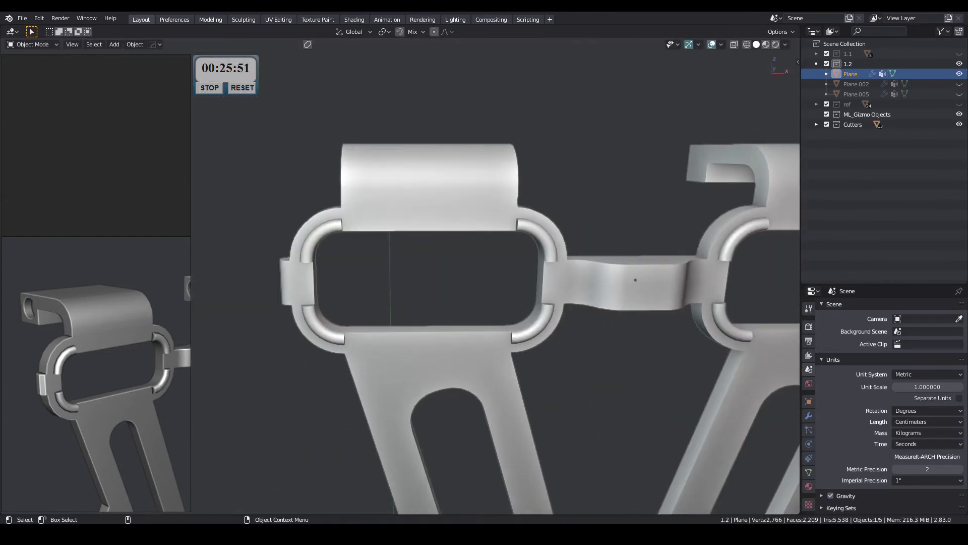
pyautogui.hotkey('ctrl', 's')
# Add a loop cut across the V legs.
pyautogui.press('Tab')
pyautogui.scroll(3, 494, 278)
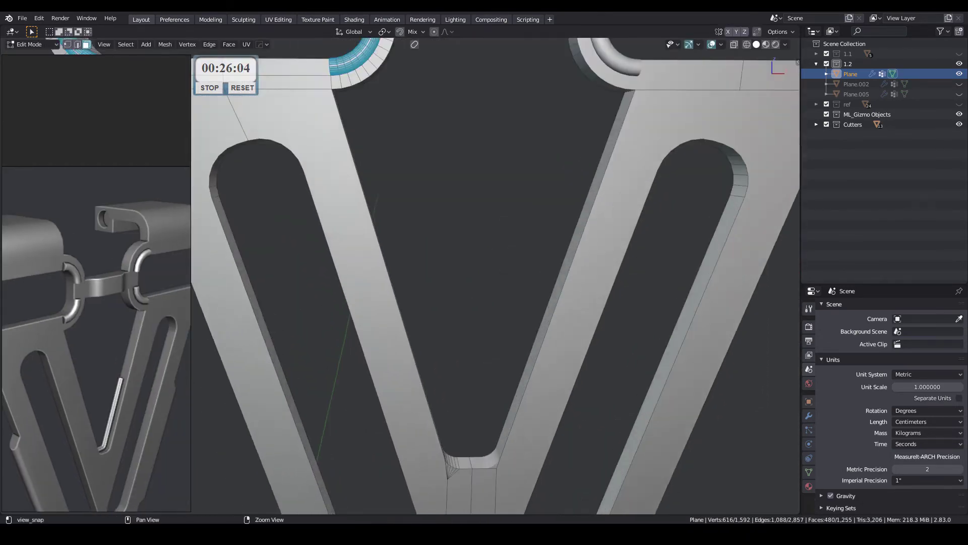
pyautogui.scroll(2, 494, 277)
pyautogui.moveTo(494, 277)
pyautogui.mouseDown(button='middle')
pyautogui.moveTo(504, 322)
pyautogui.moveTo(545, 353)
pyautogui.moveTo(525, 323)
pyautogui.moveTo(544, 303)
pyautogui.moveTo(424, 393)
pyautogui.mouseUp(button='middle')
pyautogui.press('Tab')
# Bevel the slot edges into a rounded rib with auto smooth applied.
pyautogui.press('Tab')
pyautogui.hotkey('ctrl', 'r')
pyautogui.click(421, 400)
pyautogui.click(417, 427)
pyautogui.moveTo(416, 428)
pyautogui.mouseDown(button='middle')
pyautogui.moveTo(454, 353)
pyautogui.moveTo(494, 312)
pyautogui.moveTo(453, 293)
pyautogui.moveTo(505, 227)
pyautogui.moveTo(505, 176)
pyautogui.mouseUp(button='middle')
pyautogui.hotkey('ctrl', 'b')
pyautogui.scroll(5, 484, 262)
pyautogui.click(484, 262)
pyautogui.press('Tab')
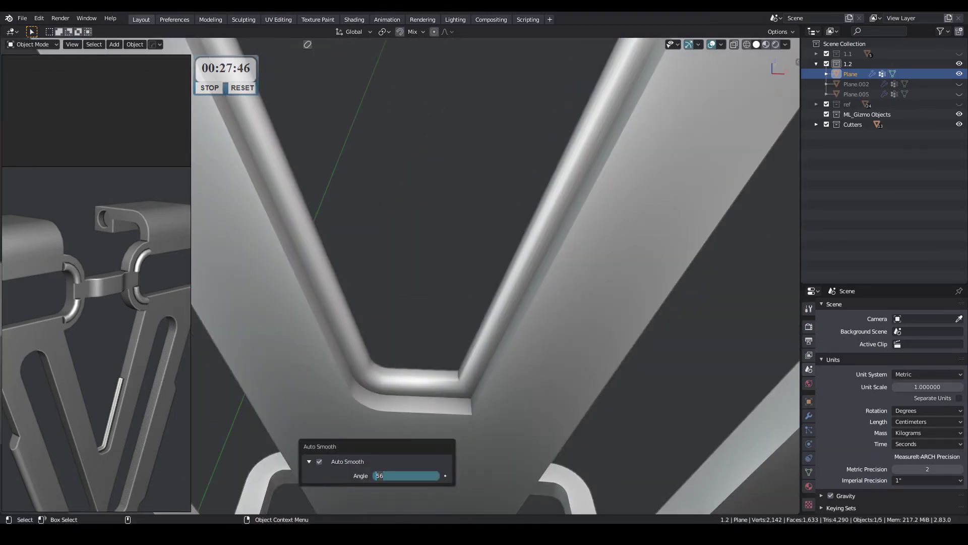
pyautogui.moveTo(494, 278); pyautogui.dragTo(495, 227, button='middle')
pyautogui.scroll(-3, 494, 278)
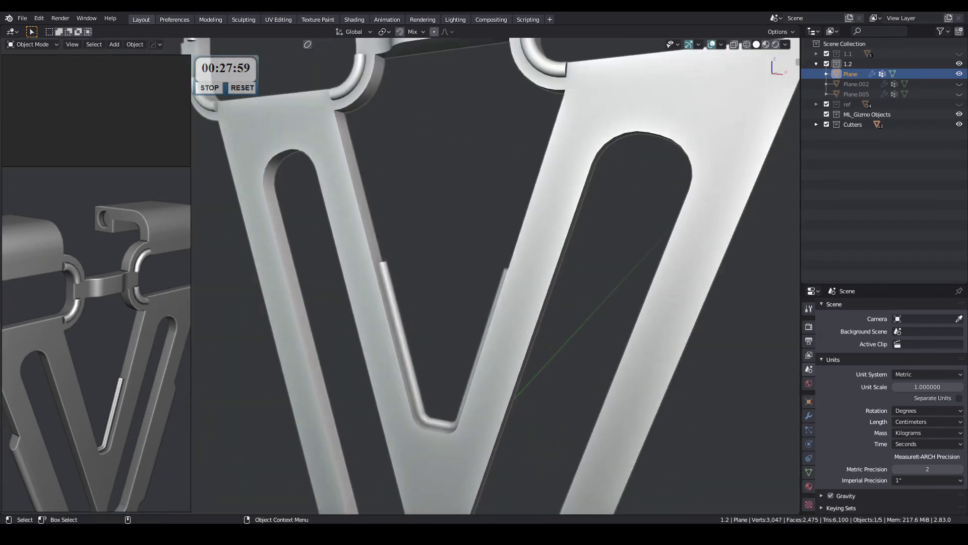
pyautogui.press('Tab')
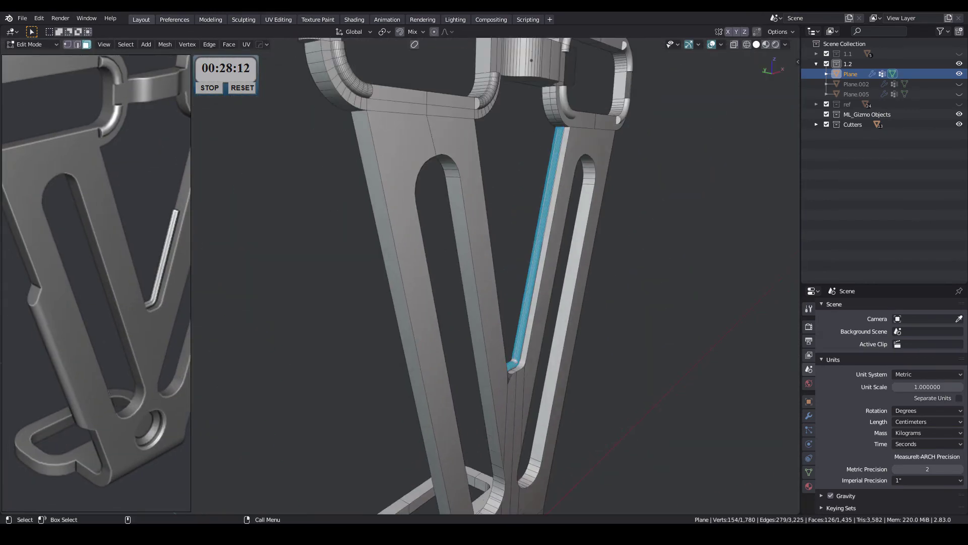
# Select a short outer leg edge and extrude the narrow side face outward.
pyautogui.moveTo(484, 278); pyautogui.dragTo(499, 275, button='middle')
pyautogui.click(420, 394)
pyautogui.click(358, 308)
pyautogui.keyDown('shift'); pyautogui.moveTo(358, 308); pyautogui.dragTo(358, 166, button='middle'); pyautogui.keyUp('shift')
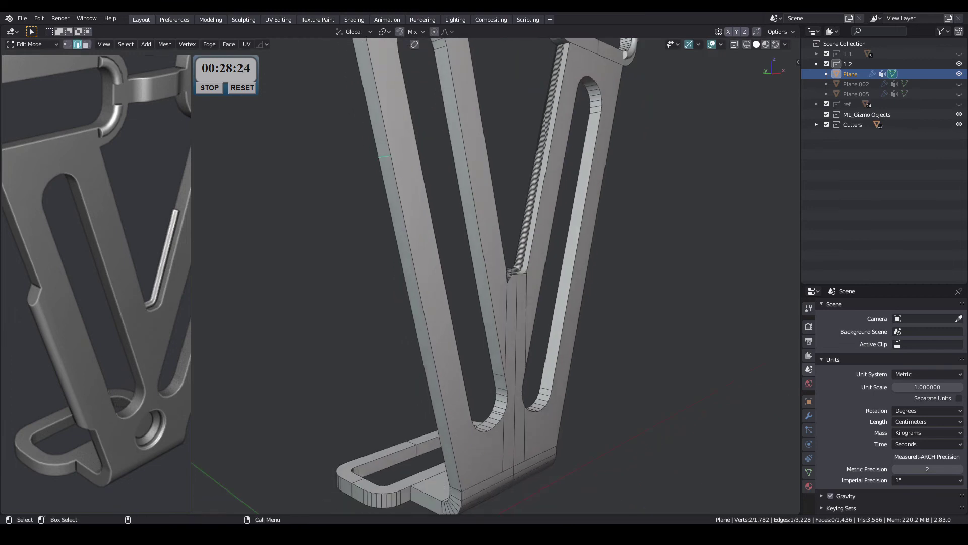
pyautogui.hotkey('alt', 'e')
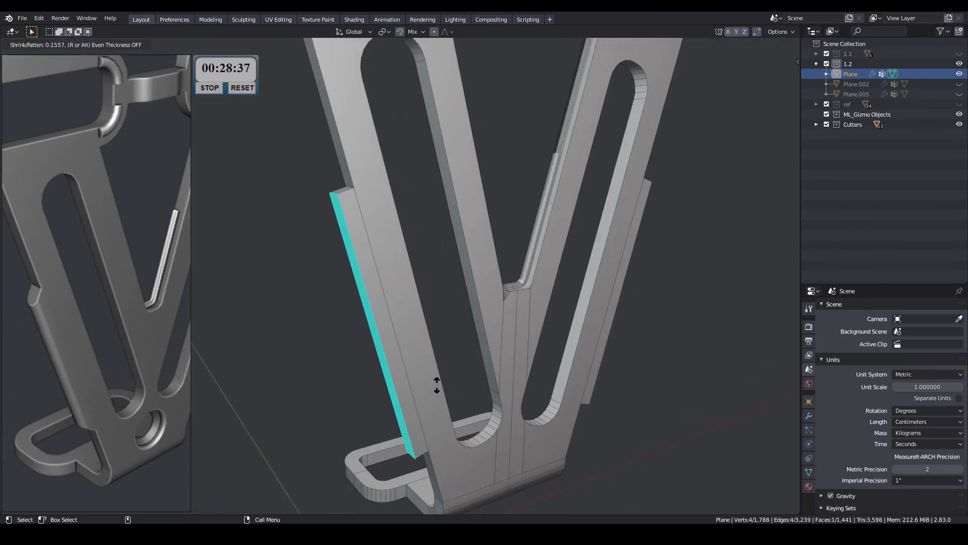
# Scale the extruded side face using a custom transform orientation.
pyautogui.moveTo(484, 277); pyautogui.dragTo(474, 277, button='middle')
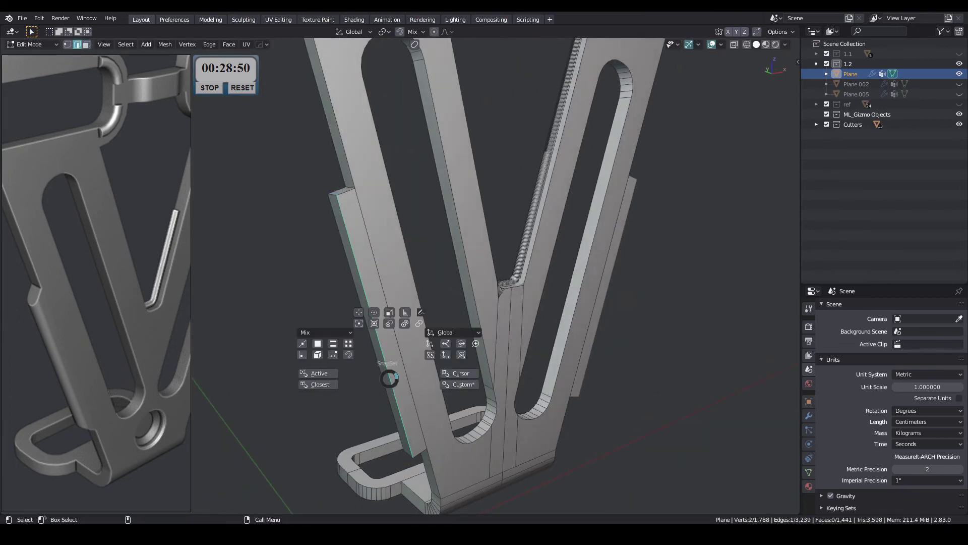
pyautogui.click(462, 384)
pyautogui.click(388, 418)
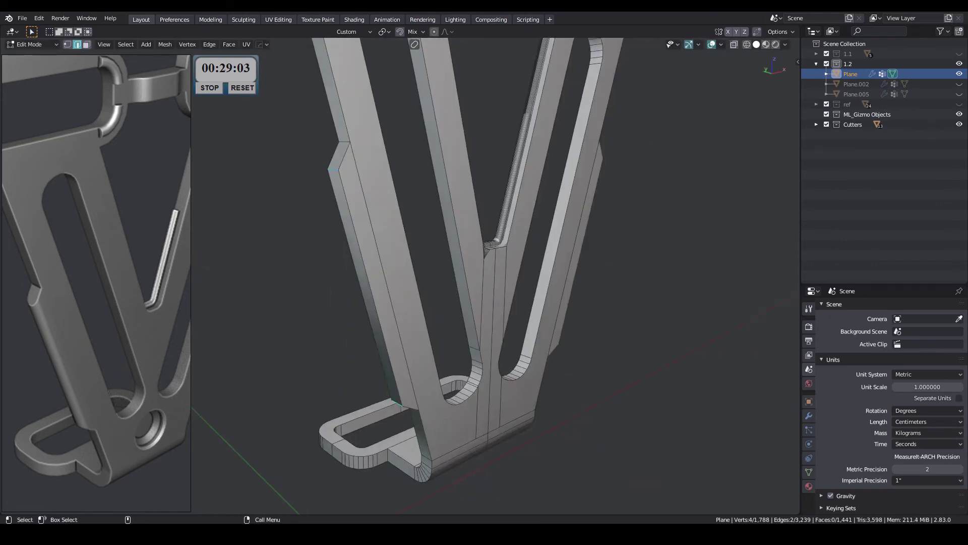
pyautogui.moveTo(388, 417); pyautogui.dragTo(474, 384, button='middle')
# Discard a trial bevel and shift the selection along the X axis.
pyautogui.hotkey('ctrl', 'b')
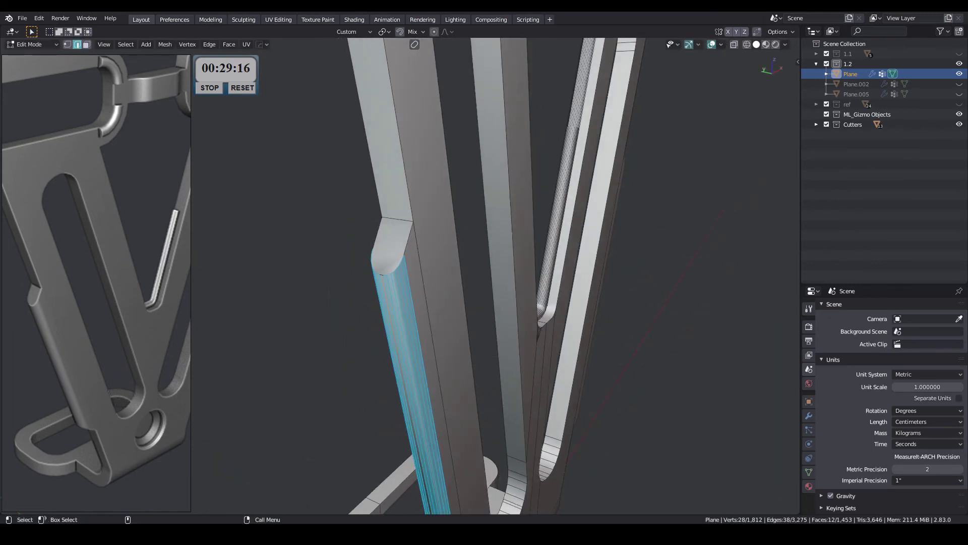
pyautogui.hotkey('ctrl', 'z')
pyautogui.press('g')
pyautogui.press('x')
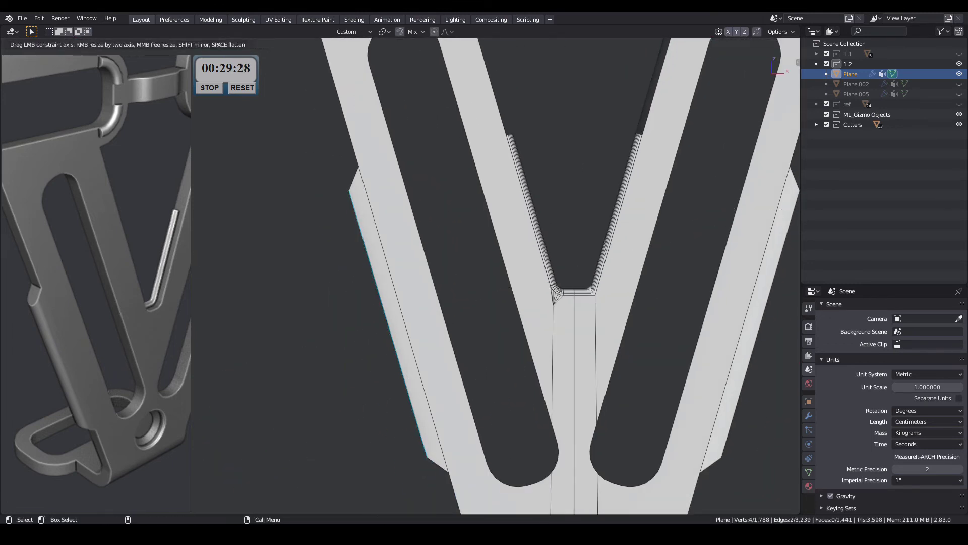
pyautogui.click(411, 388)
pyautogui.moveTo(411, 388)
pyautogui.mouseDown(button='middle')
pyautogui.moveTo(303, 348)
pyautogui.moveTo(412, 379)
pyautogui.moveTo(403, 361)
pyautogui.moveTo(409, 387)
pyautogui.mouseUp(button='middle')
# Bevel the selected outer edges of the V legs.
pyautogui.hotkey('ctrl', 'b')
pyautogui.press('Escape')
pyautogui.hotkey('ctrl', 'b')
pyautogui.press('1')
# Apply Auto Smooth shading to the bracket in Object Mode.
pyautogui.press('Tab')
pyautogui.press('z')
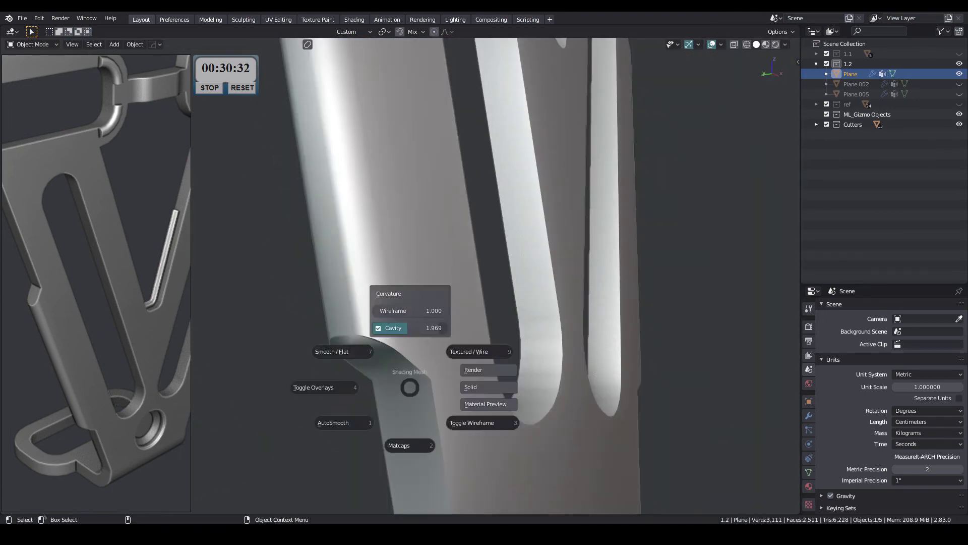
pyautogui.press('Return')
pyautogui.moveTo(383, 444)
pyautogui.mouseDown(button='middle')
pyautogui.moveTo(404, 353)
pyautogui.moveTo(394, 360)
pyautogui.mouseUp(button='middle')
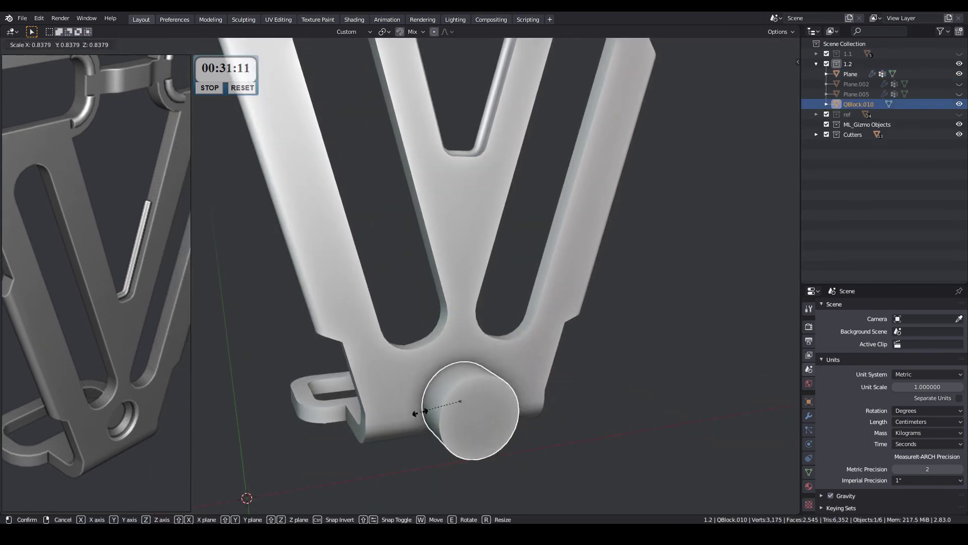
# Size the QBlock.010 cylinder pin at the V base and move it 7.883 cm along Z.
pyautogui.click(414, 413)
pyautogui.press('KP_1')
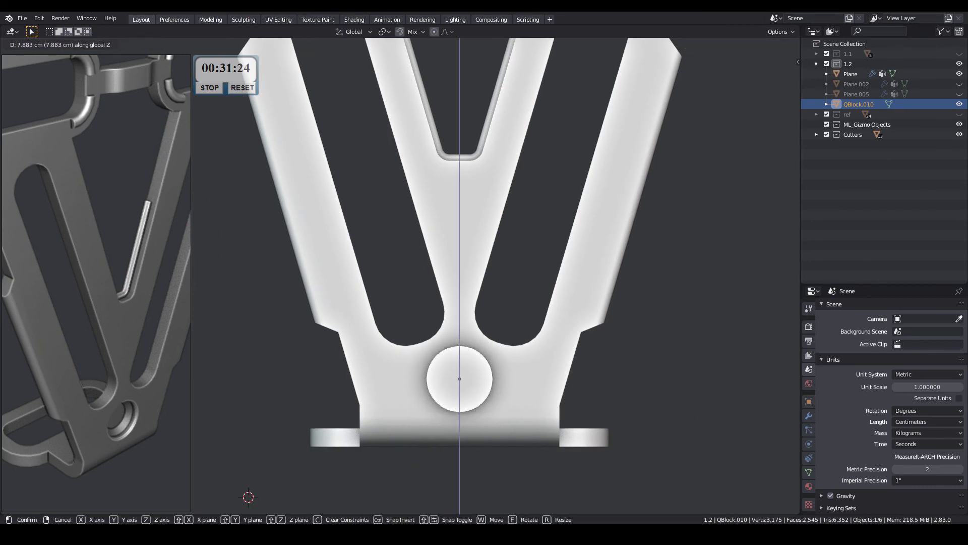
pyautogui.press('Return')
pyautogui.moveTo(459, 378); pyautogui.dragTo(505, 328, button='middle')
pyautogui.press('Tab')
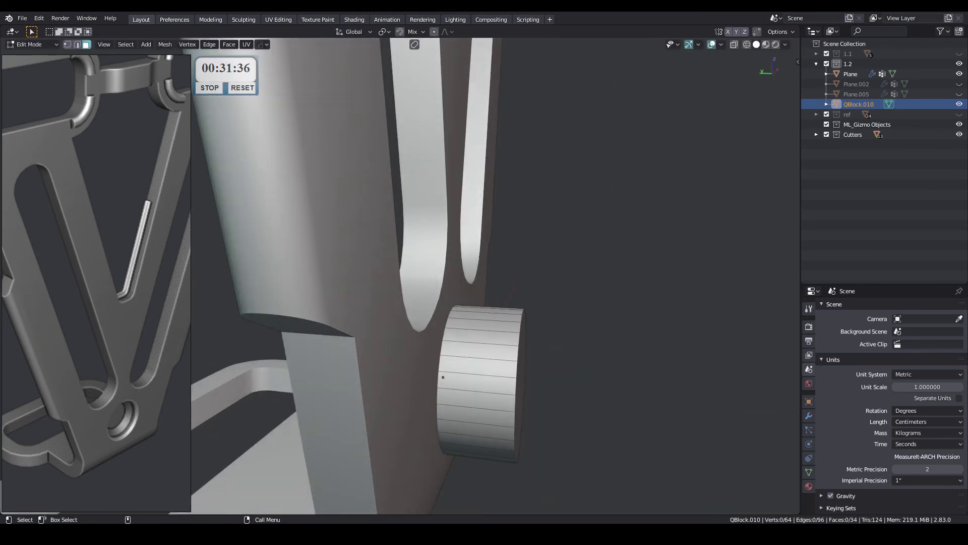